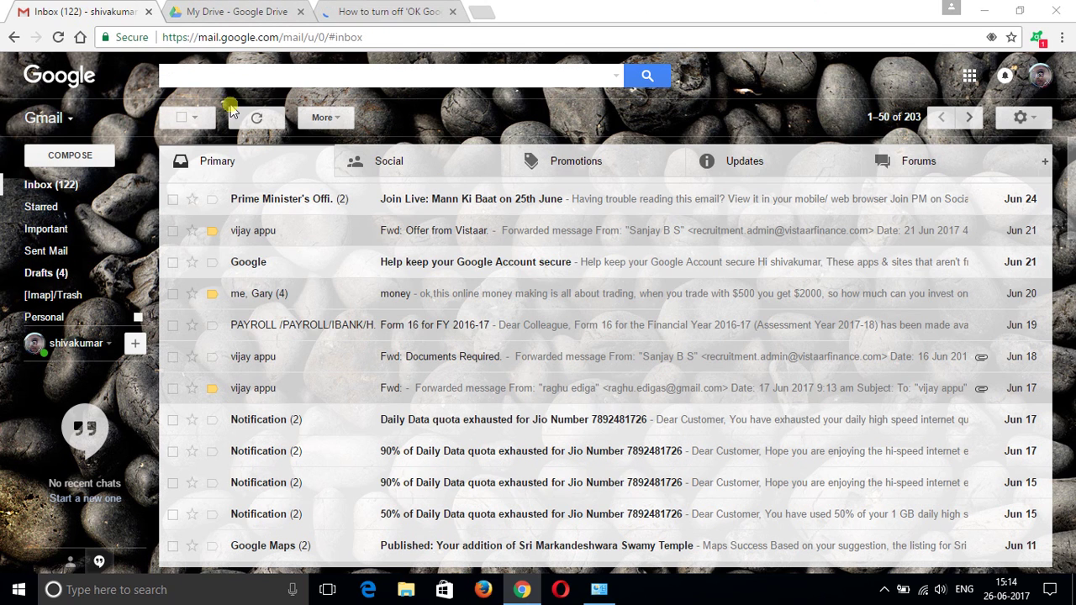
Go to Drive via the apps grid, close the duplicate My Drive and OK Google tabs, and create a Google Docs document.
click(968, 78)
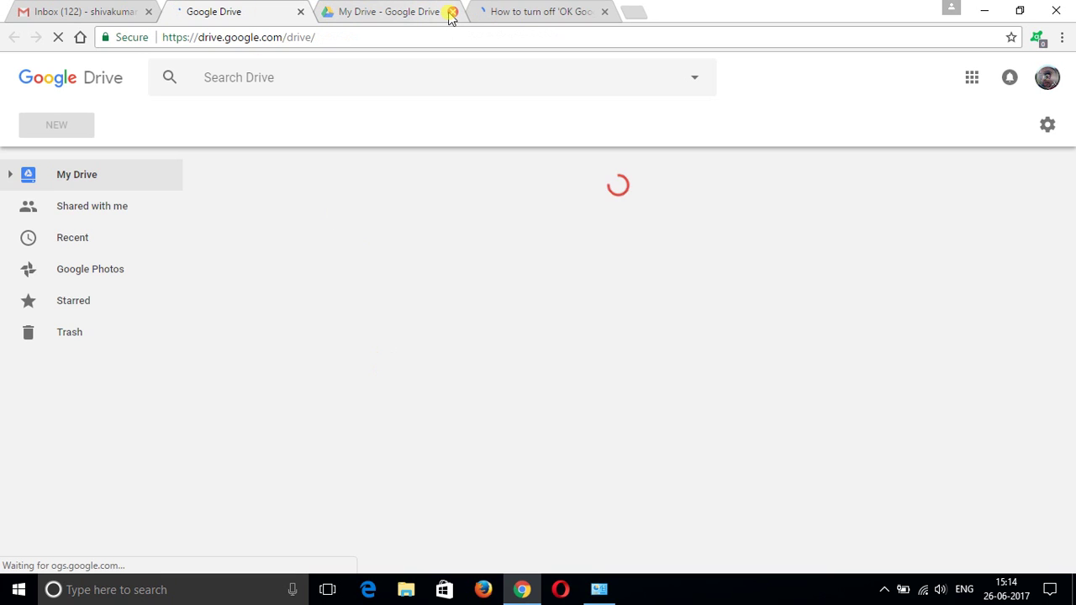
middle_click(427, 19)
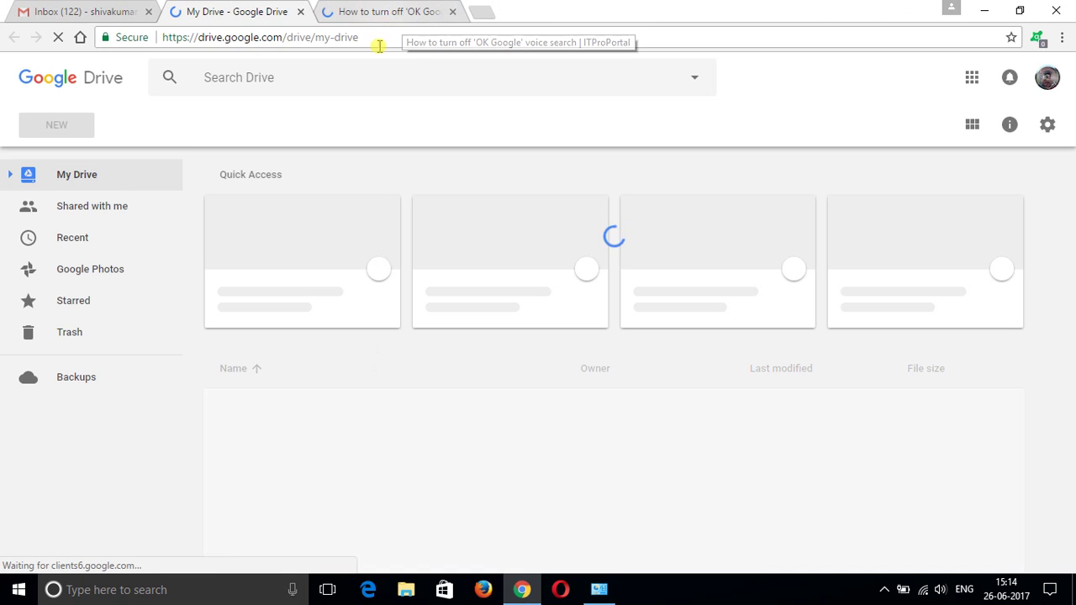
click(451, 12)
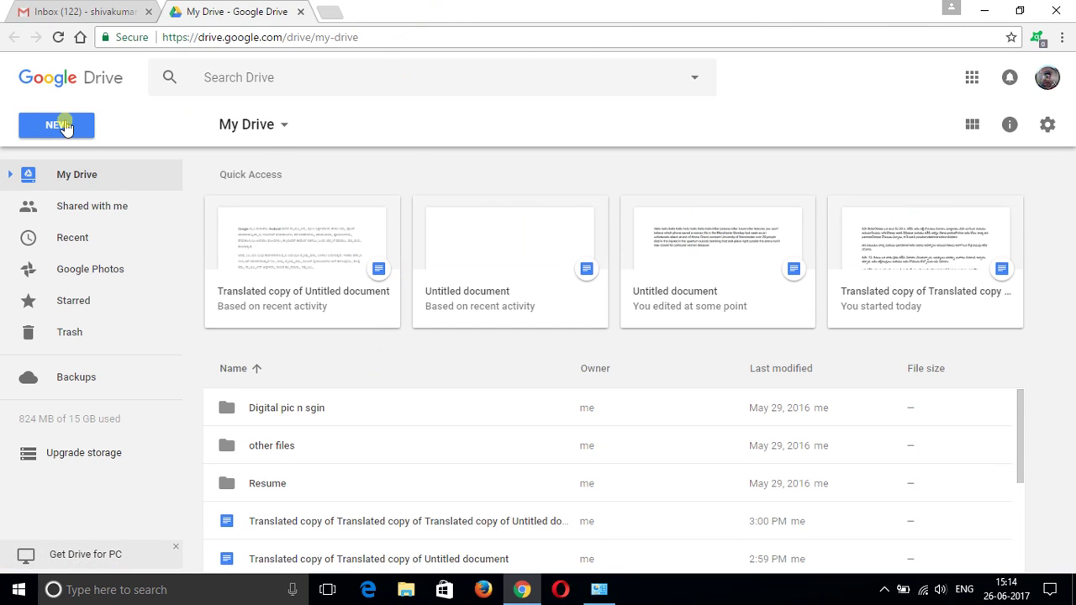
click(65, 125)
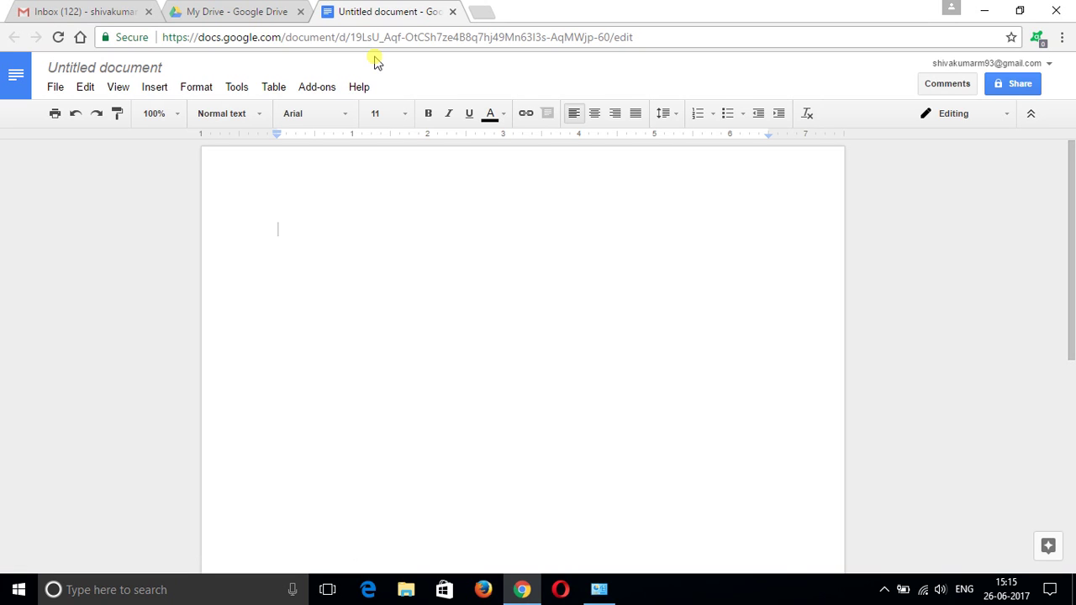
Enable Tools > Voice typing and start dictating a paragraph into the blank document.
click(236, 88)
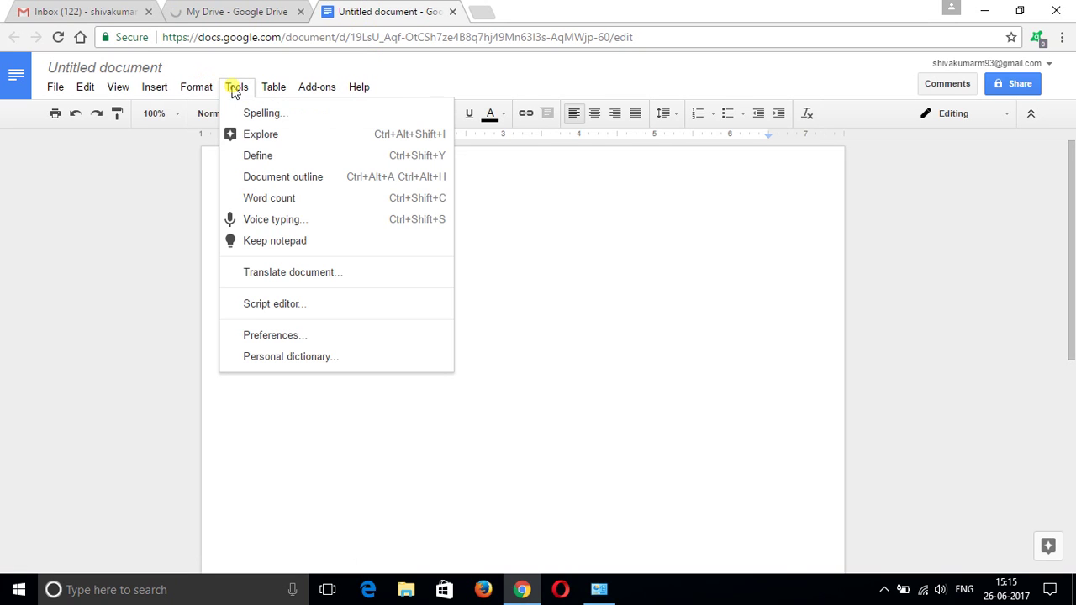
click(272, 220)
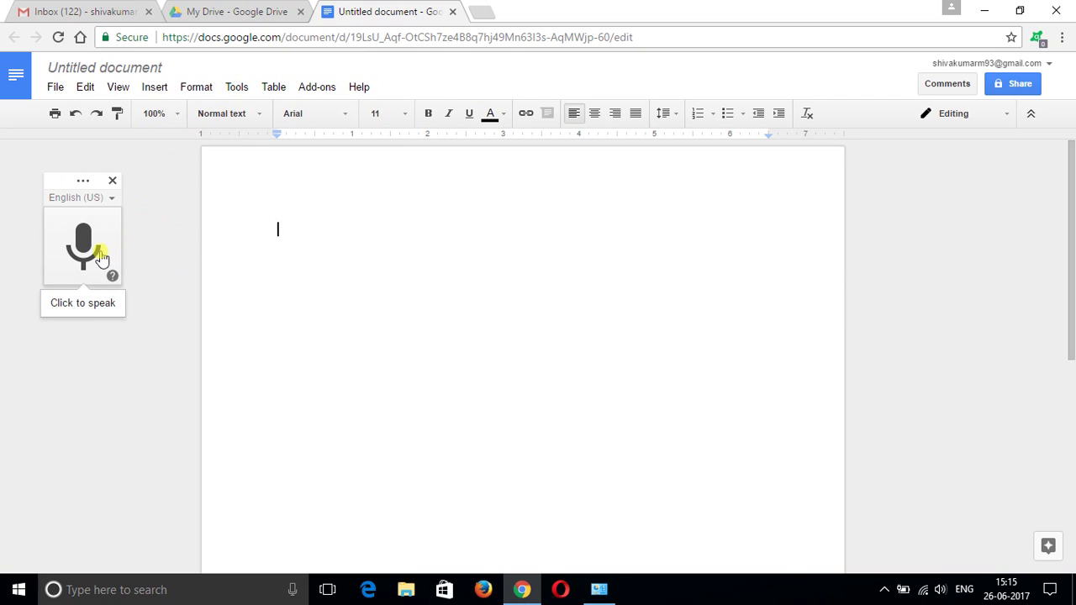
click(94, 254)
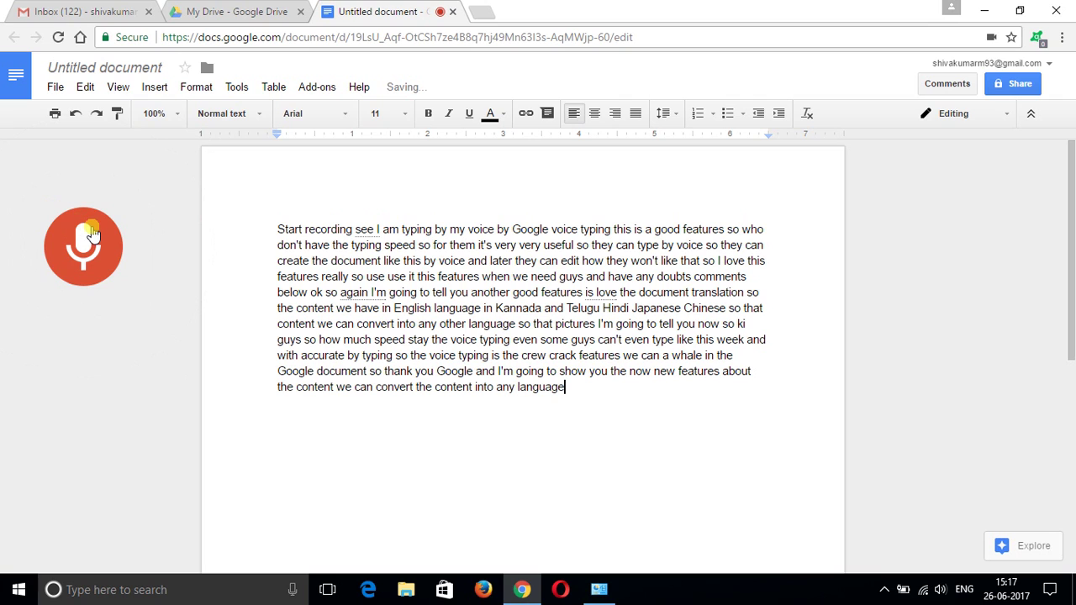
Stop voice typing after the dictation ends and open a new browser tab.
click(92, 236)
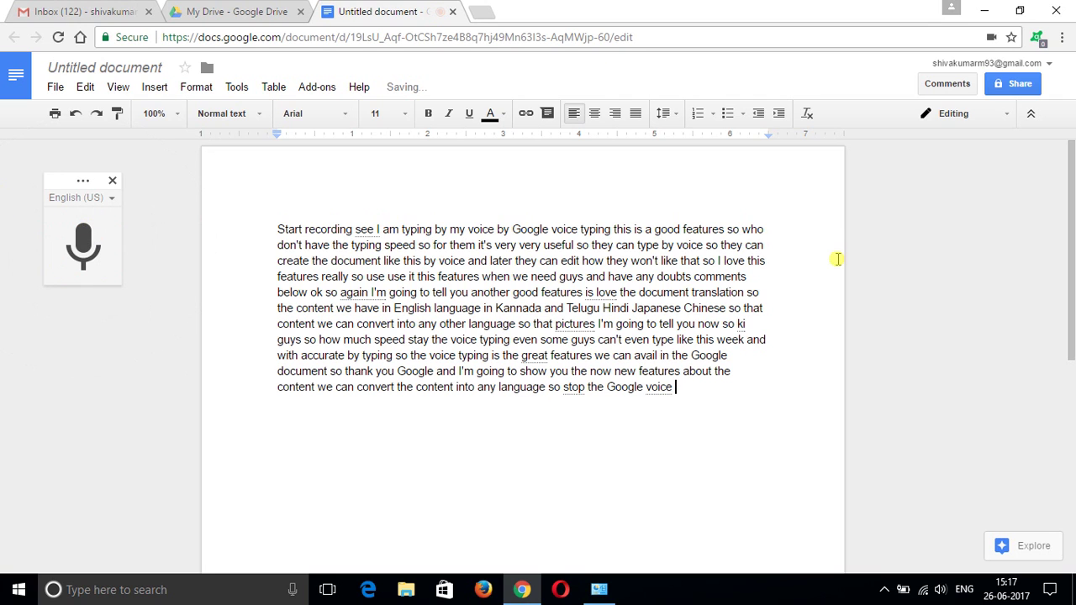
click(483, 13)
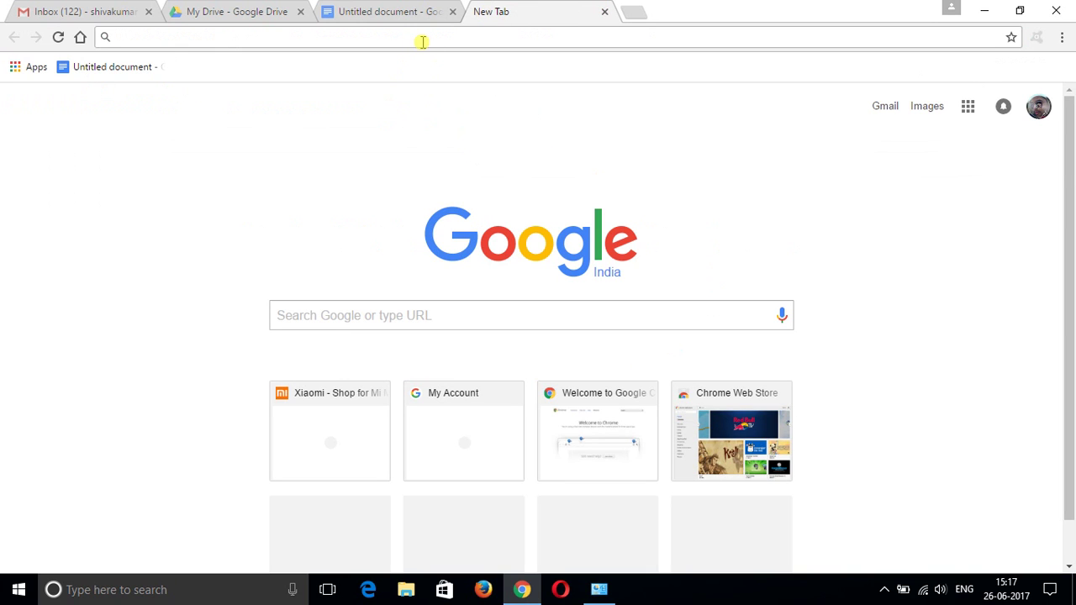
Search Google for 'google voice typing'.
text(google )
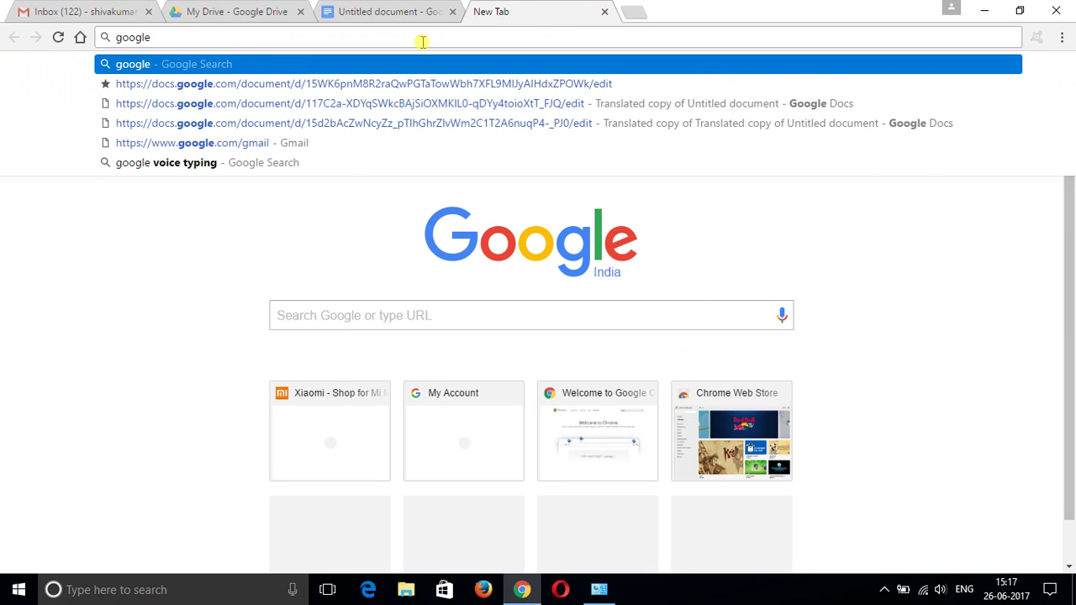
text(vio)
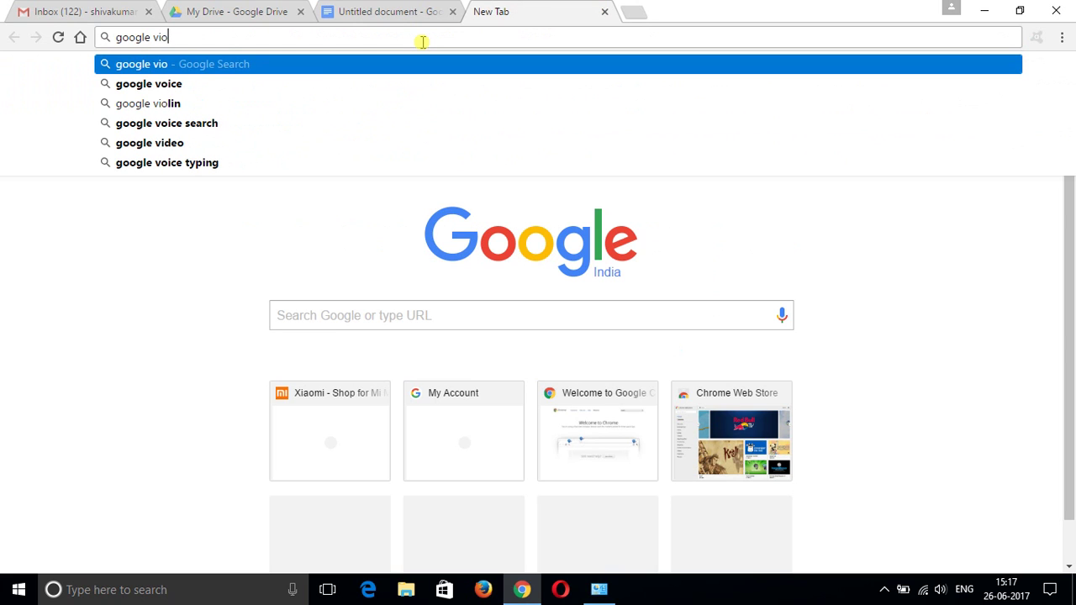
key(Down)
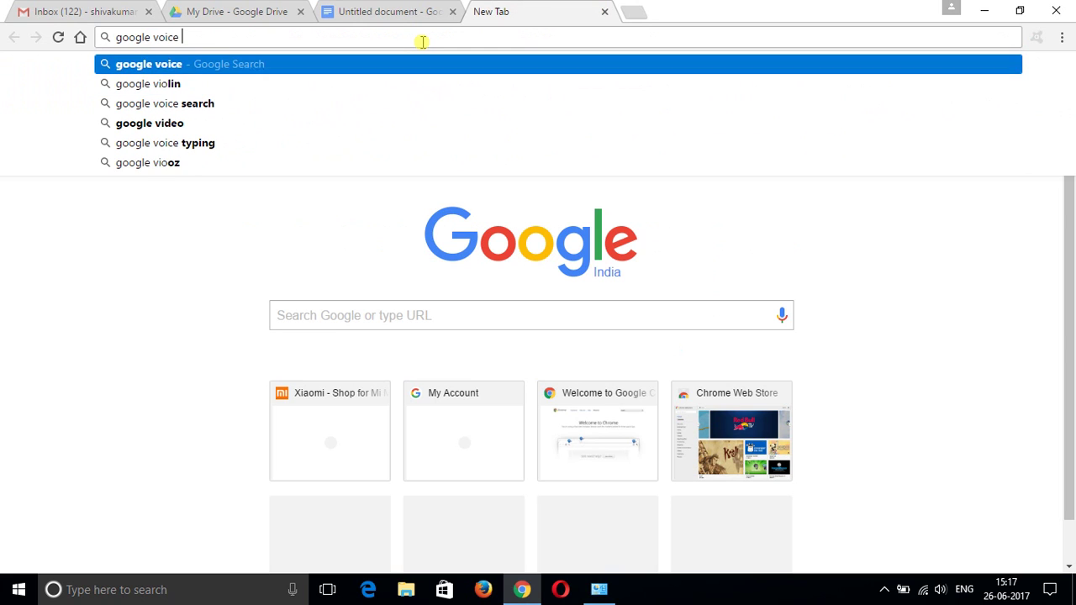
key(Down)
key(Return)
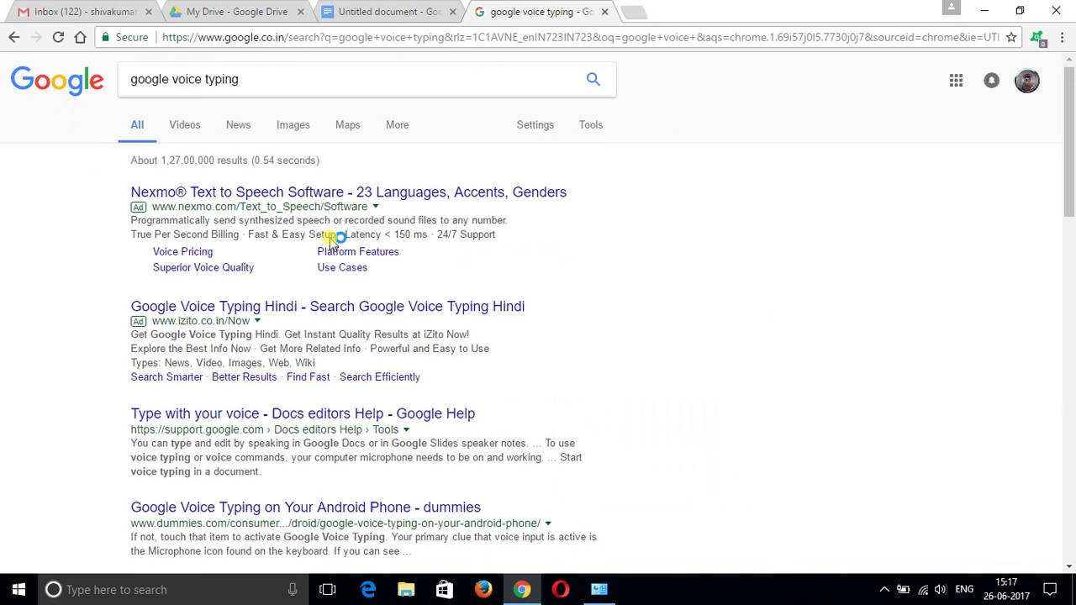
Read the Android Central thread on missing voice typing, select a helpful reply, then return to the Untitled document.
scroll(329, 237, down, 15)
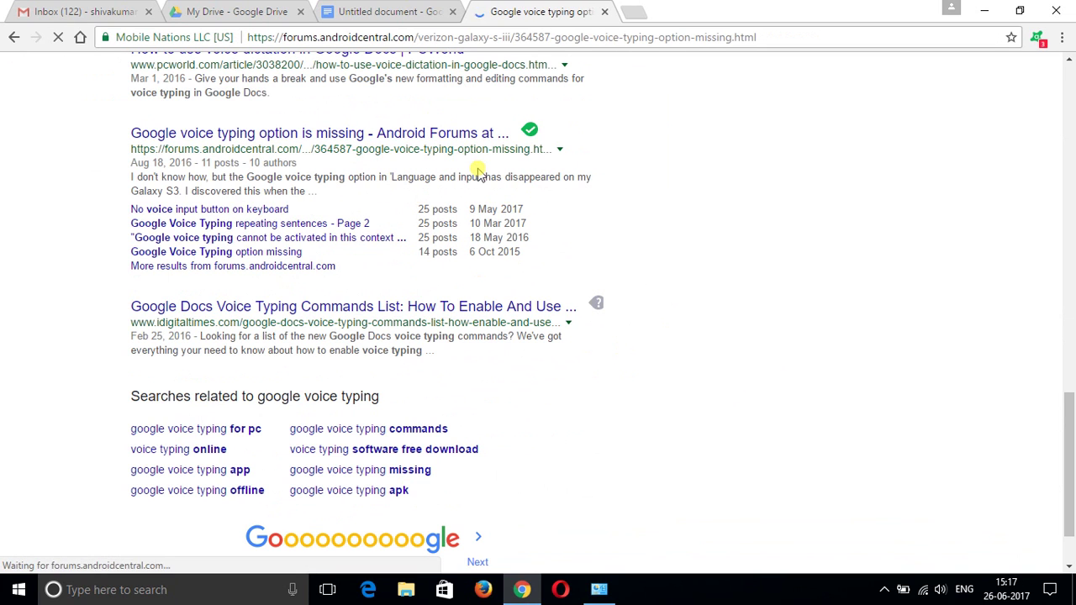
scroll(443, 202, down, 3)
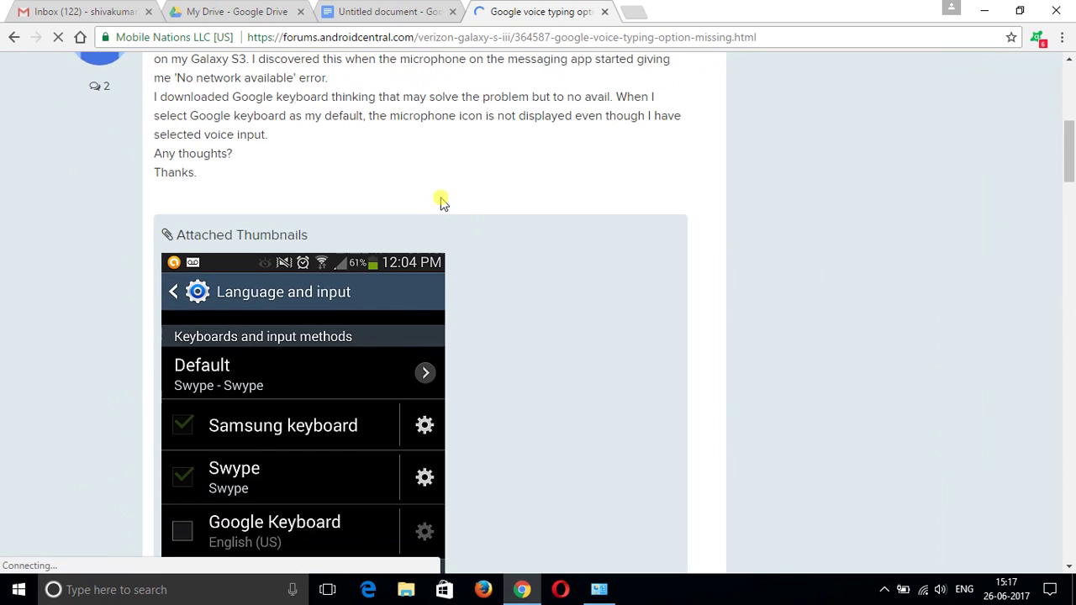
scroll(443, 201, up, 2)
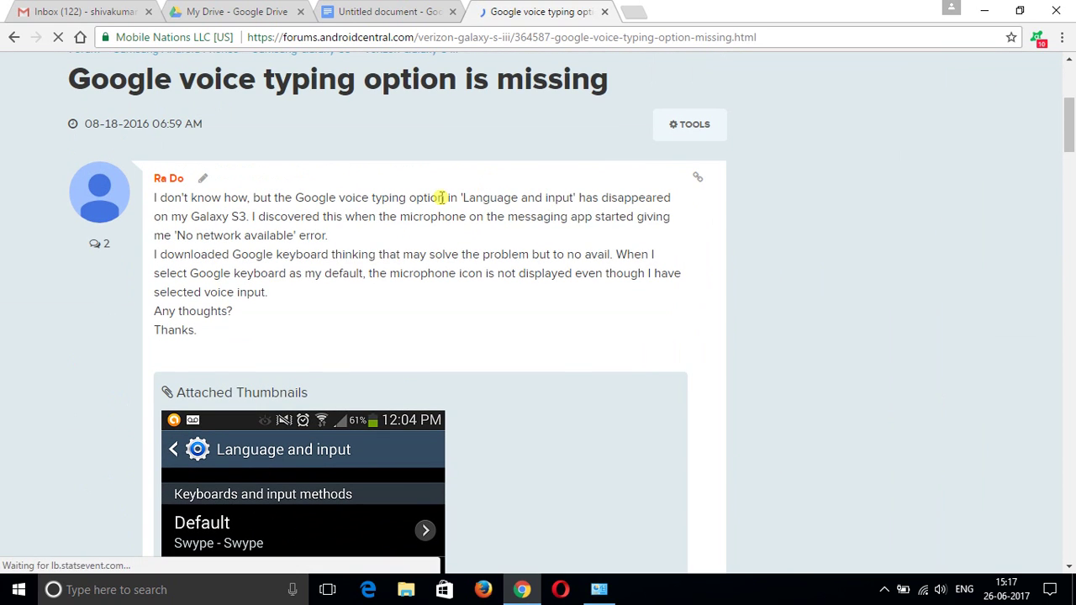
scroll(440, 197, down, 4)
scroll(440, 197, down, 10)
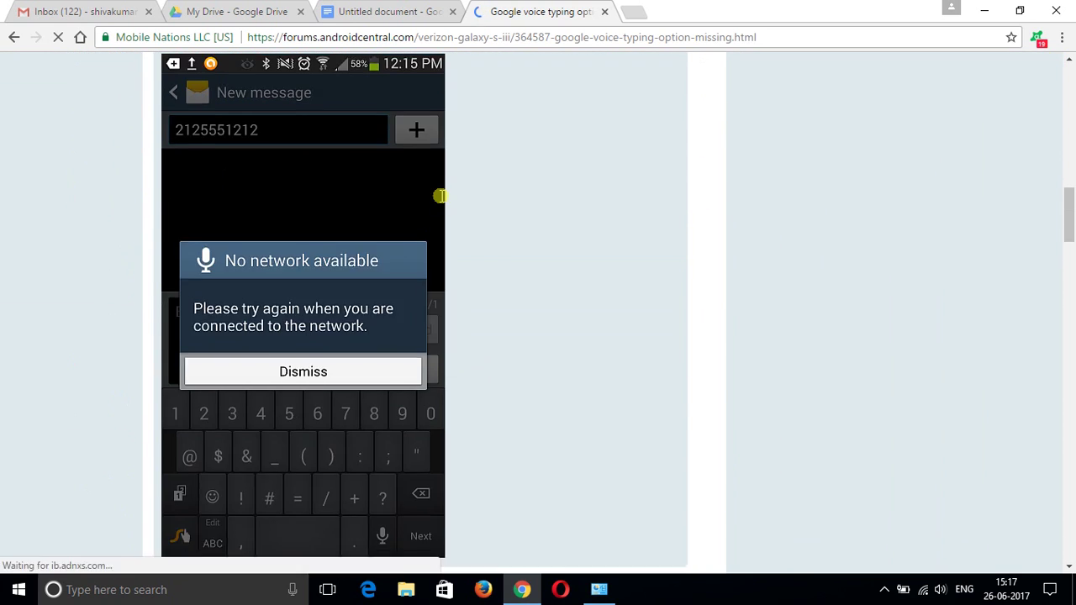
scroll(441, 199, down, 4)
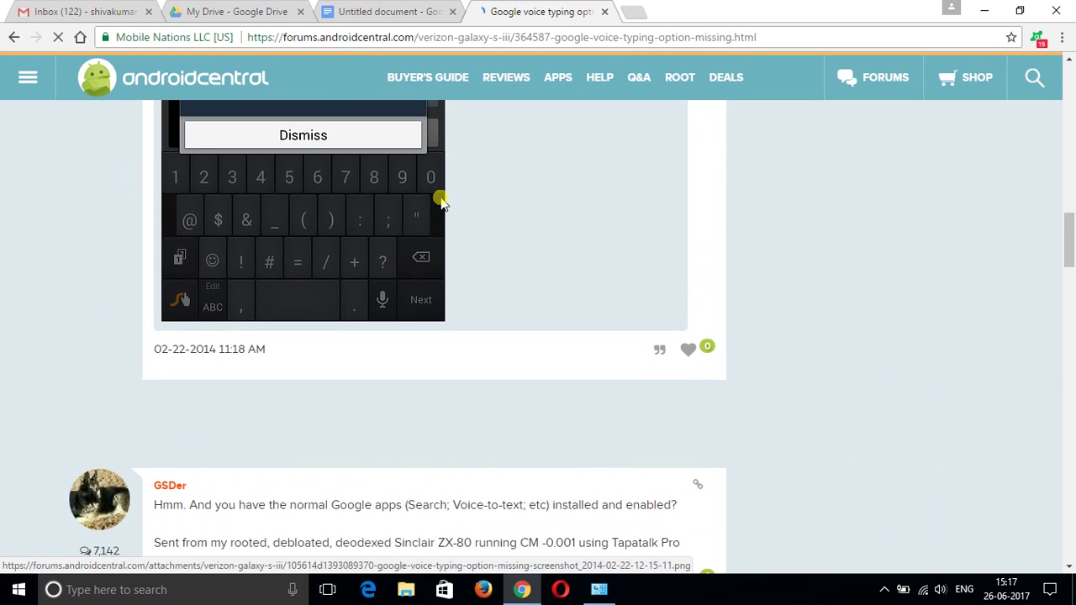
scroll(441, 202, down, 2)
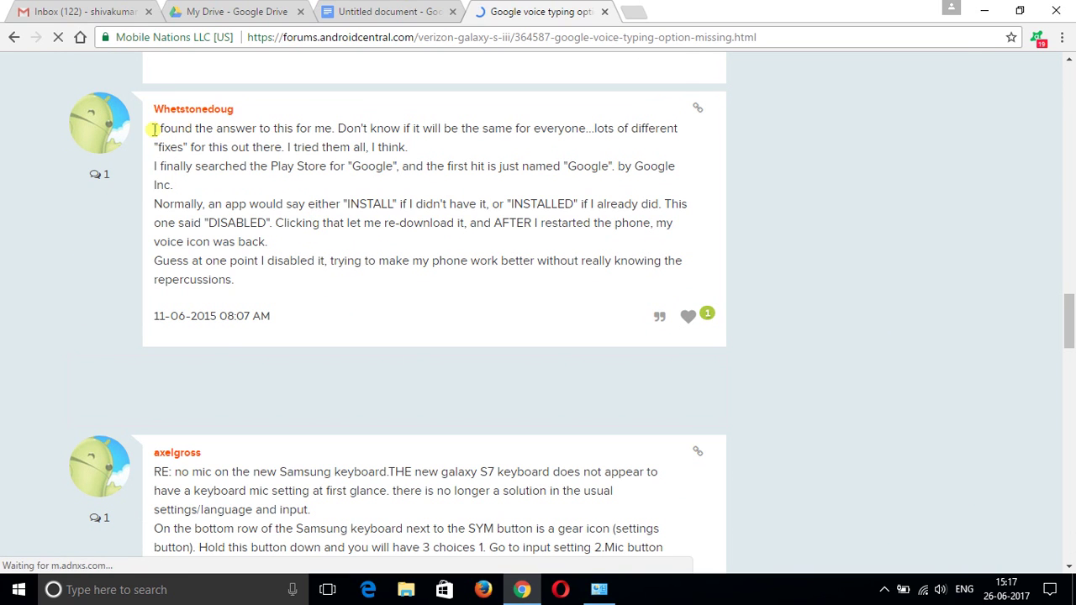
drag(155, 132, 183, 148)
drag(403, 312, 257, 273)
key(ctrl+c)
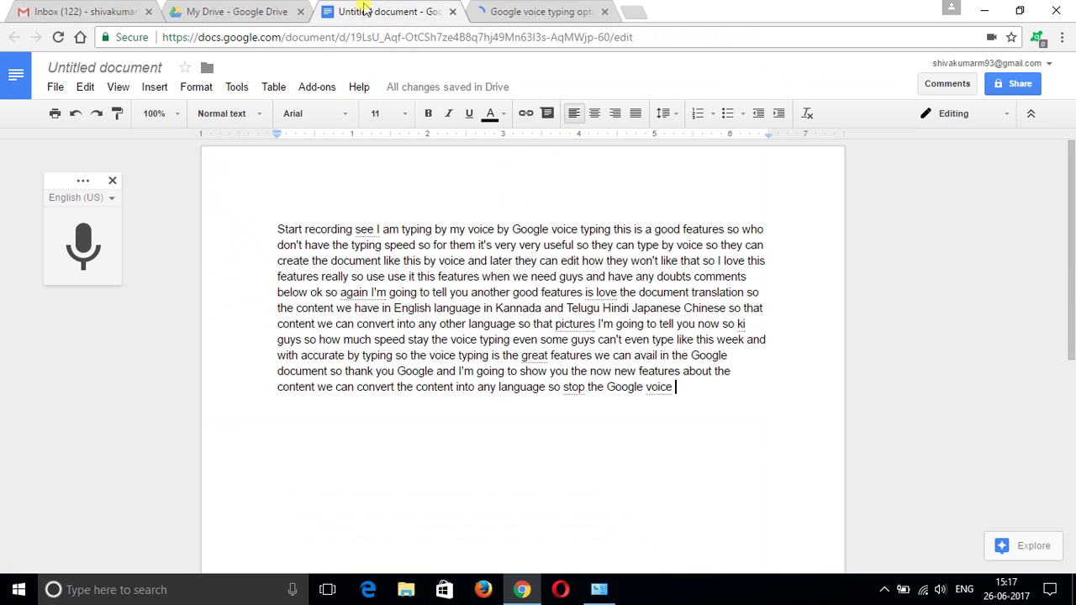
click(363, 11)
Select the entire dictated passage with Ctrl+A.
drag(695, 409, 215, 207)
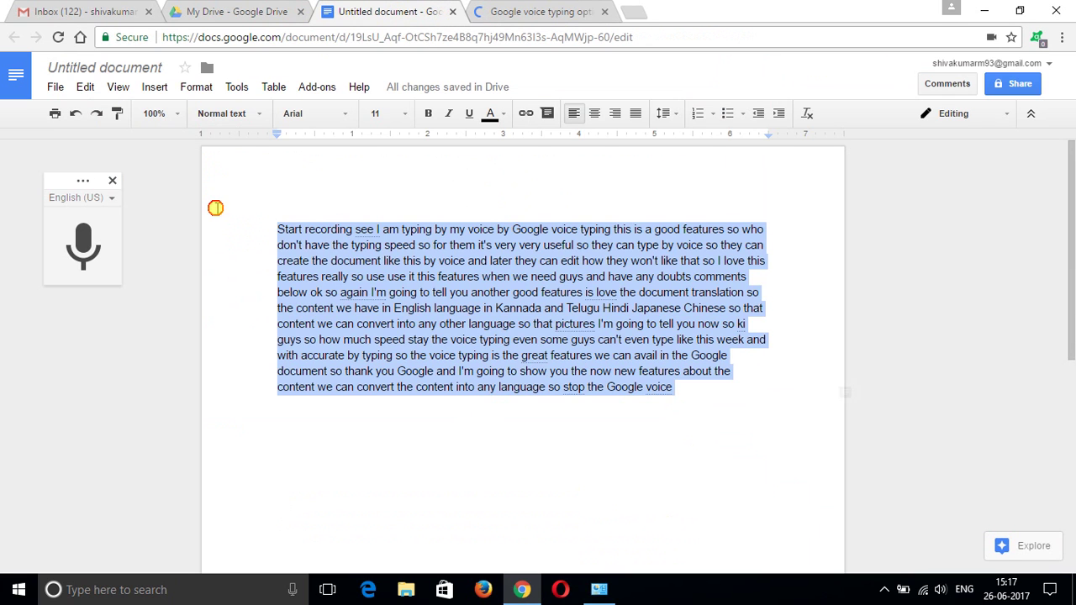
drag(276, 227, 715, 400)
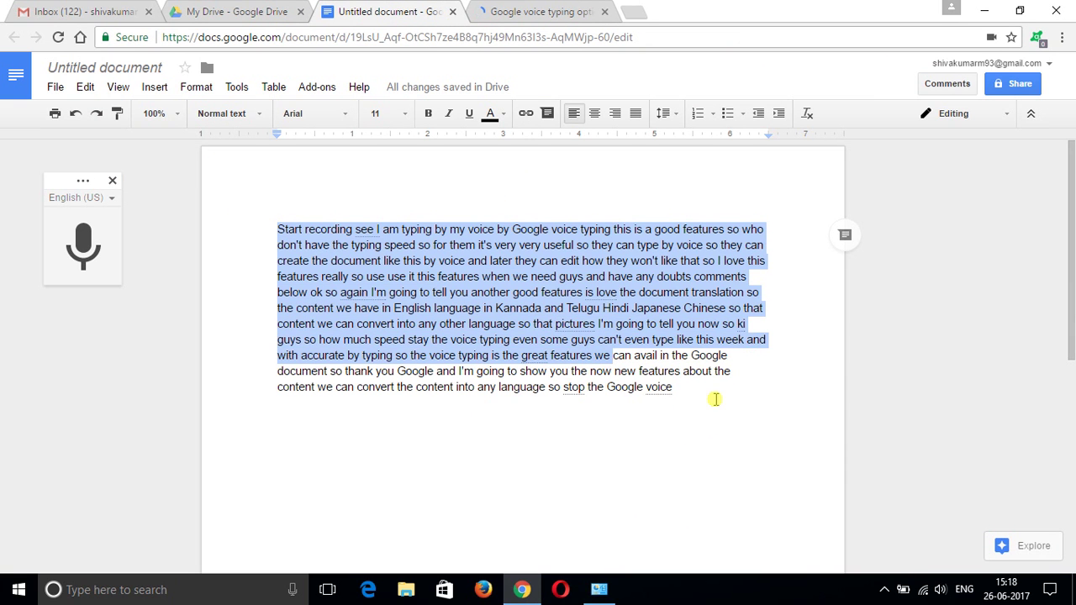
click(648, 361)
key(ctrl+a)
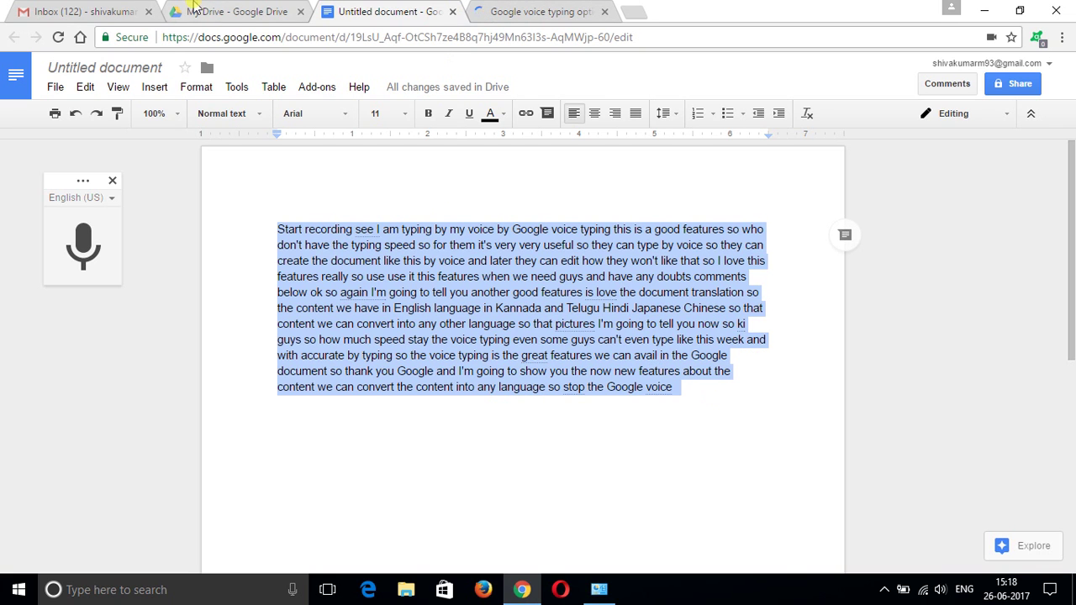
From My Drive, create a new blank Google Docs document.
click(194, 8)
click(68, 127)
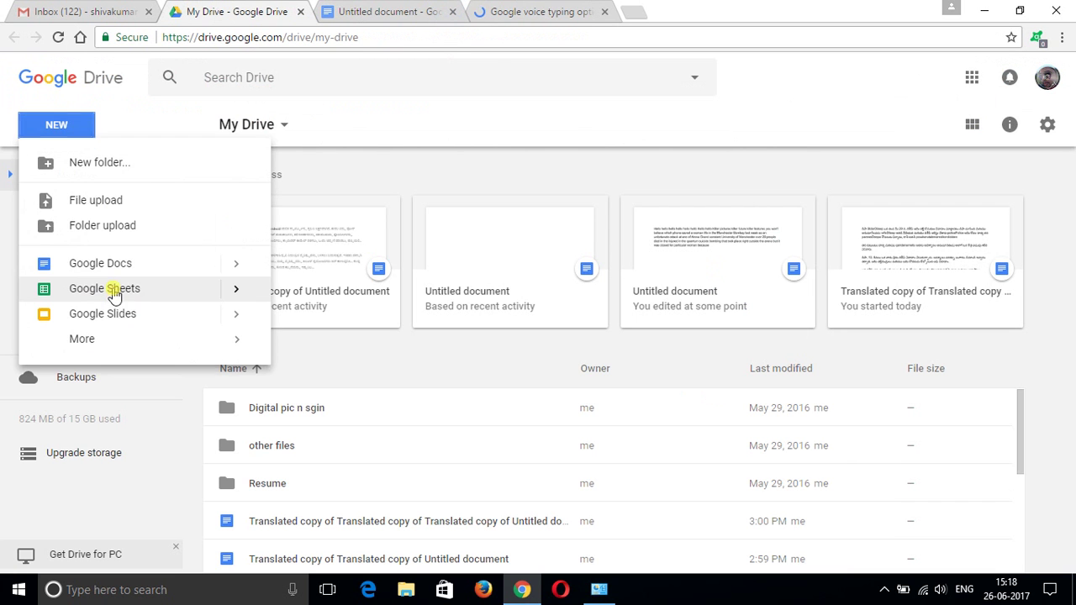
mouse_move(232, 268)
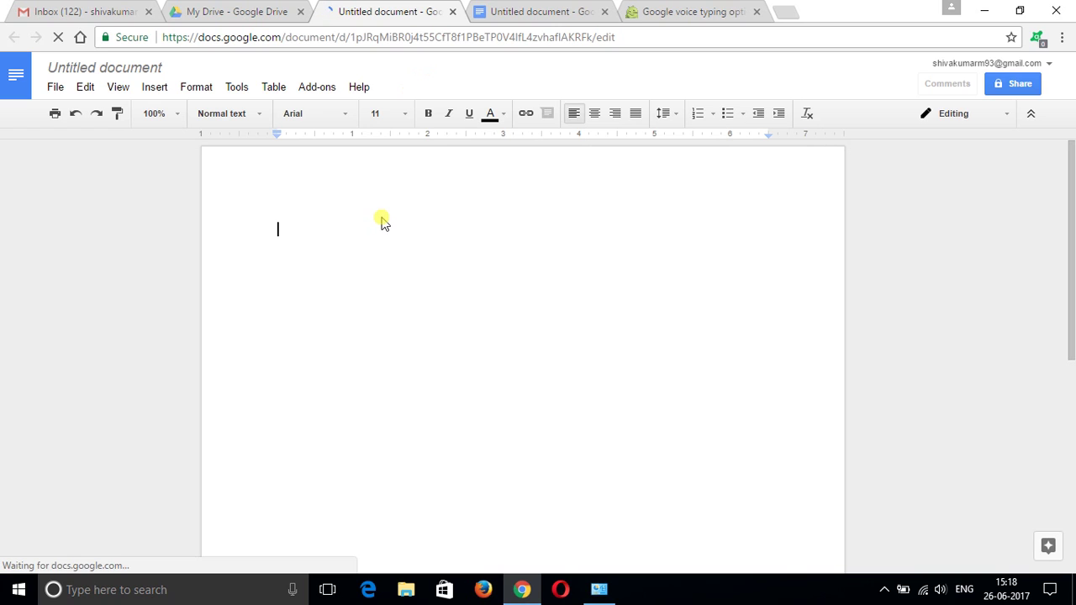
Paste the passage and start a translated copy, renaming its title to kannada.
key(ctrl+v)
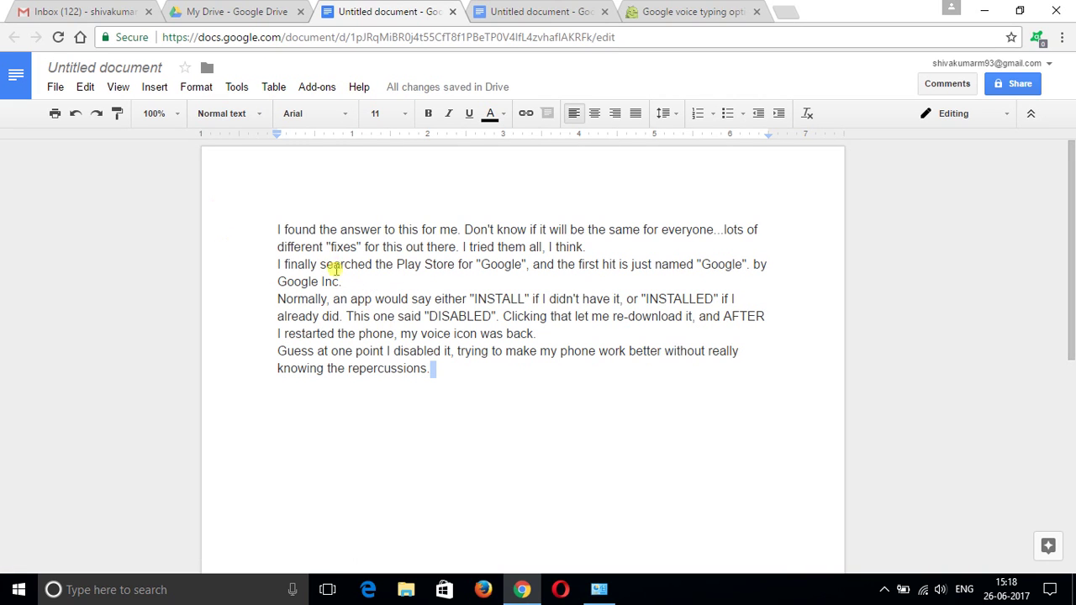
click(244, 92)
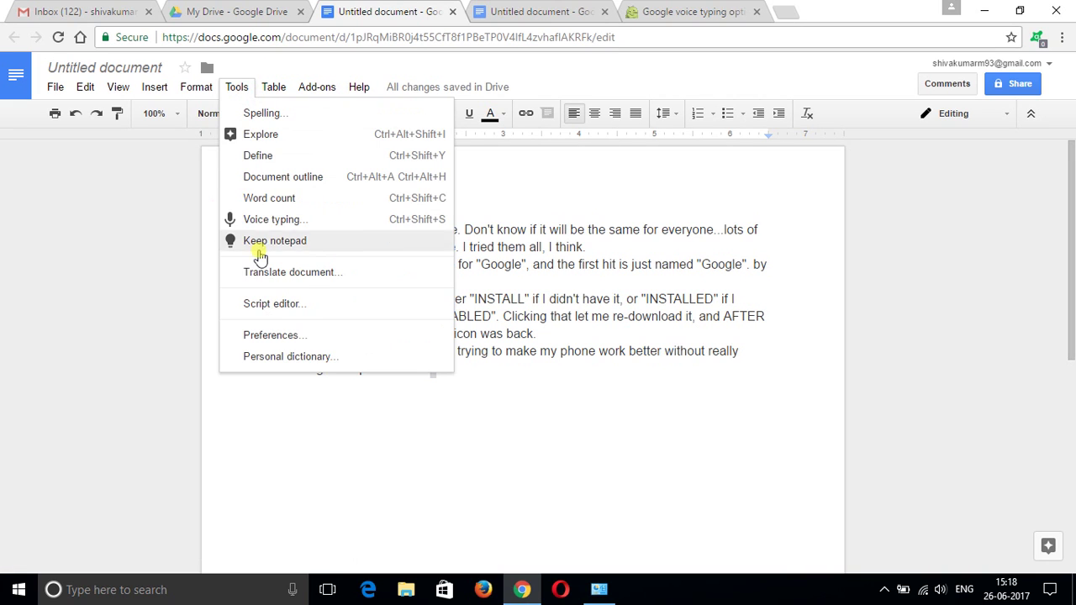
click(271, 275)
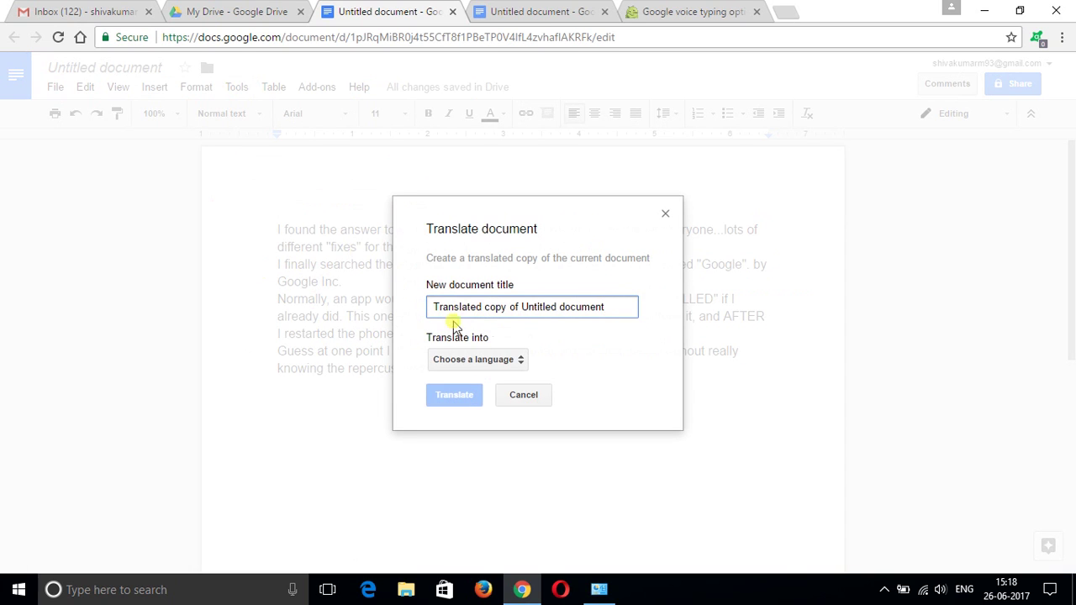
drag(619, 307, 436, 304)
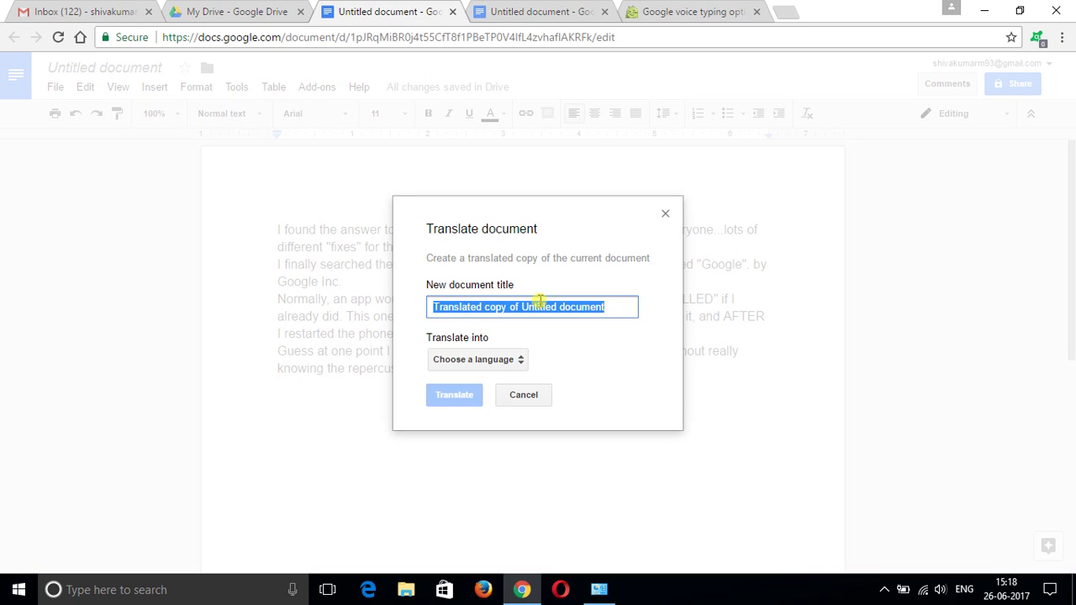
text(kannada)
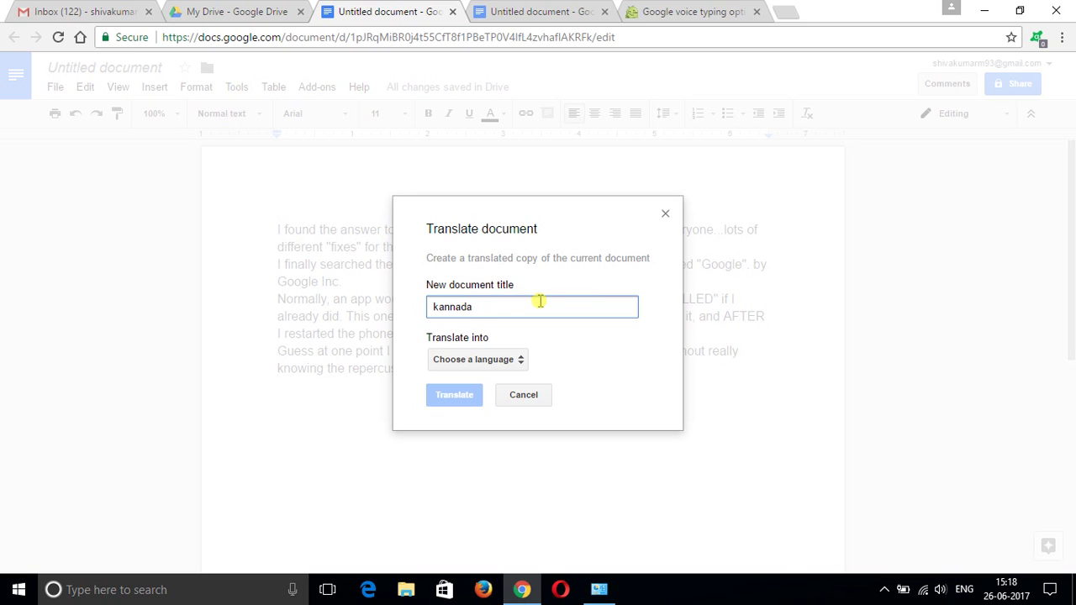
Choose Kannada as the target language and create the translated copy.
click(519, 359)
scroll(488, 429, down, 5)
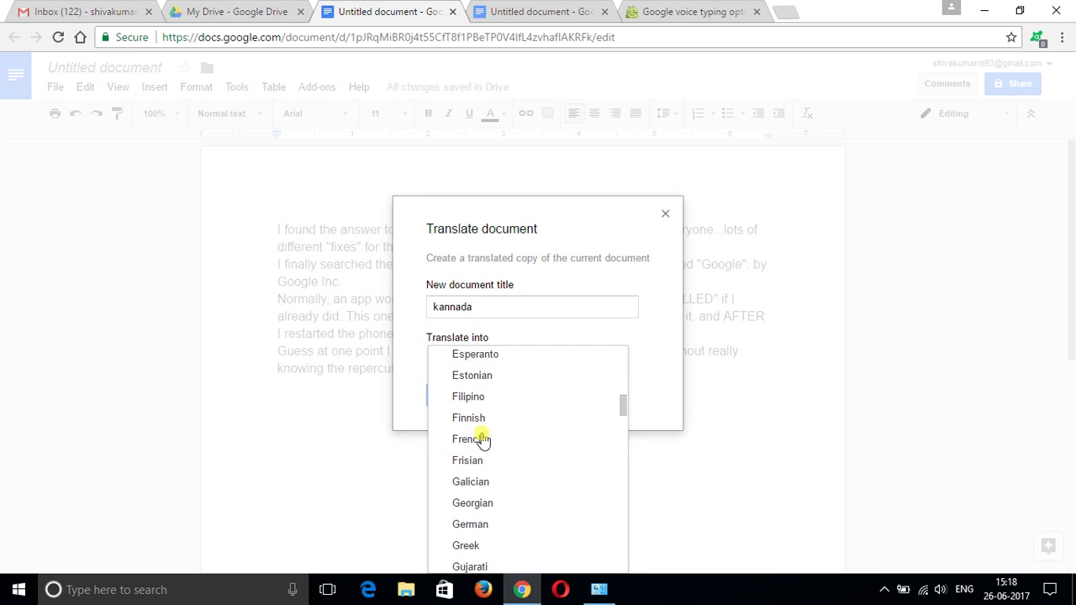
scroll(494, 408, up, 5)
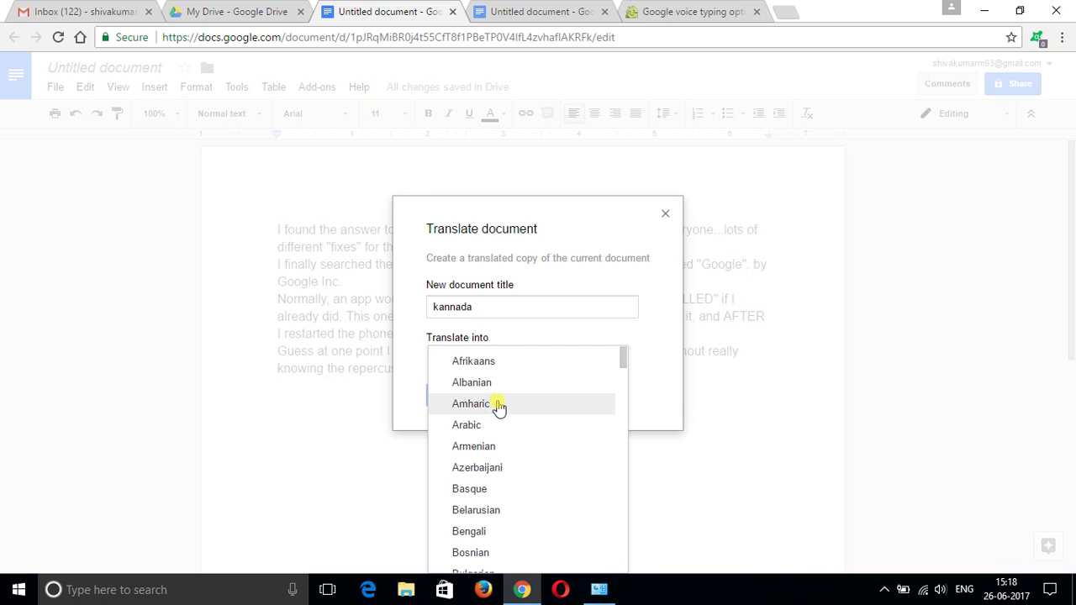
scroll(496, 407, down, 4)
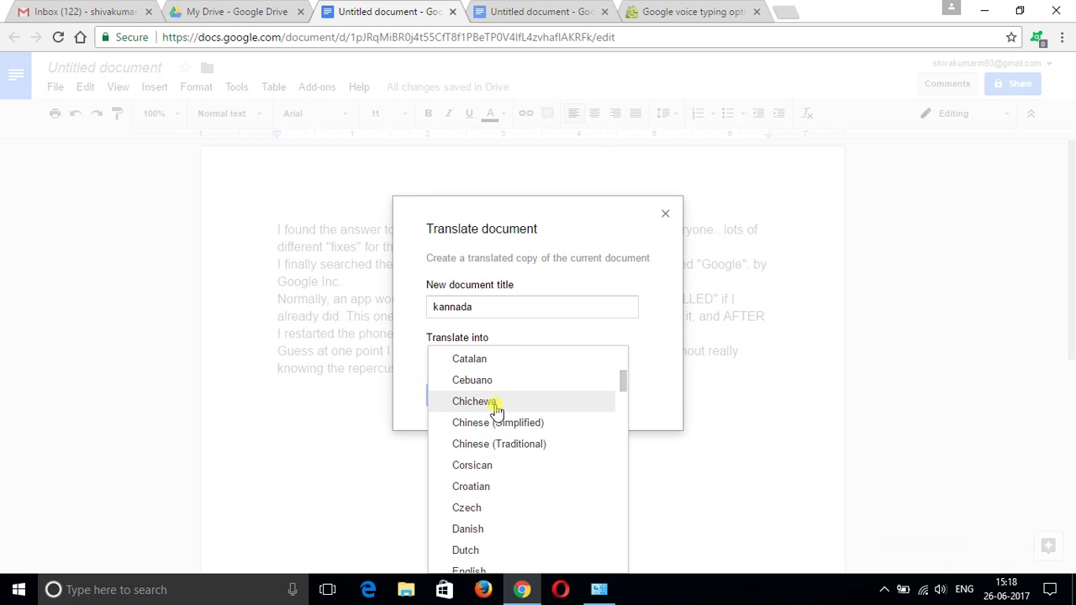
scroll(503, 435, down, 1)
scroll(509, 418, down, 3)
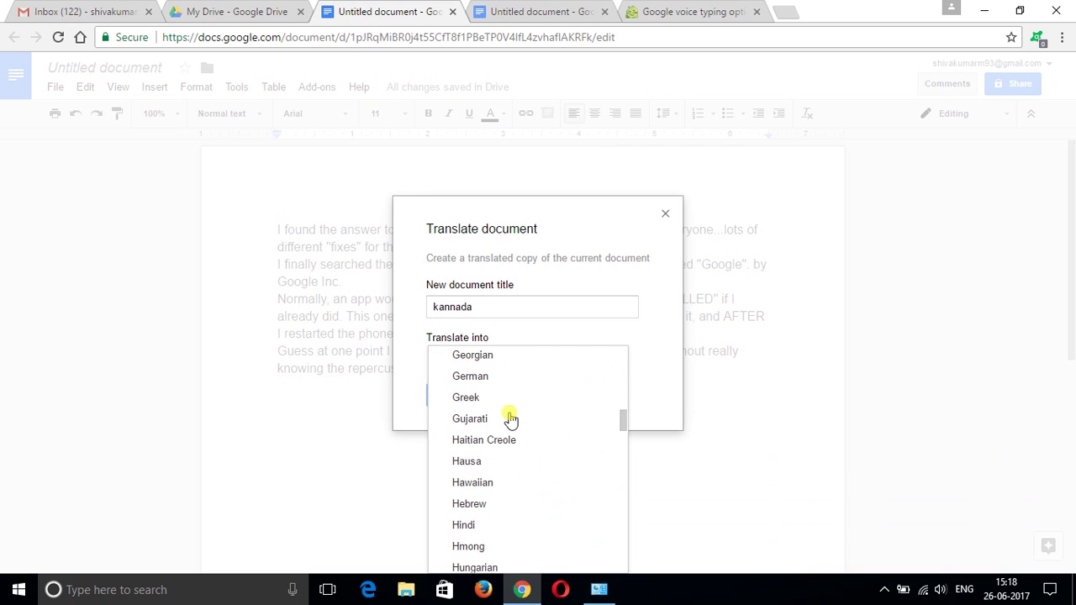
scroll(510, 418, down, 5)
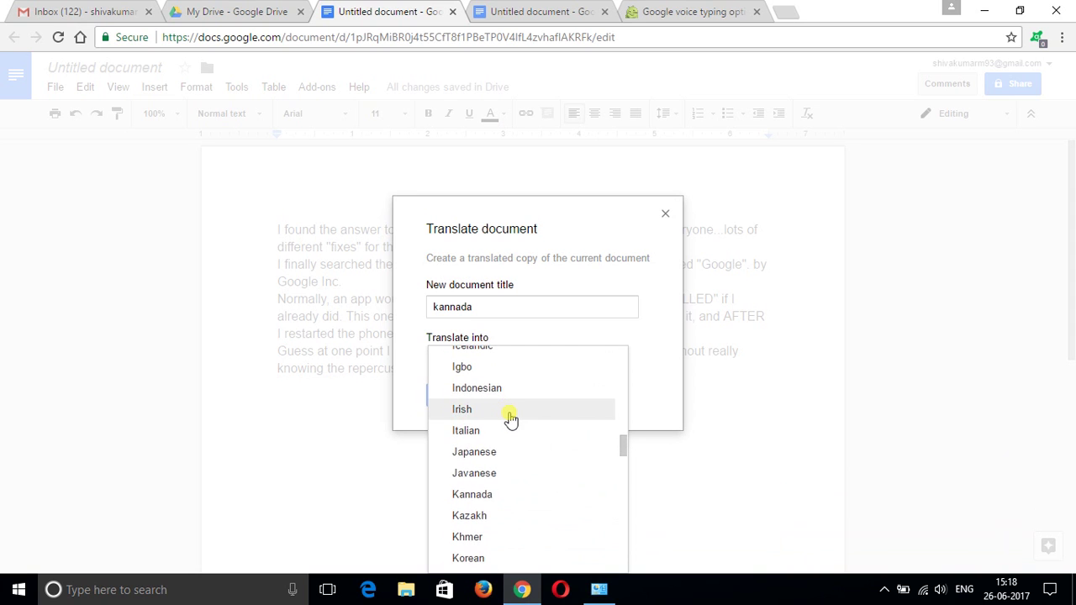
click(502, 418)
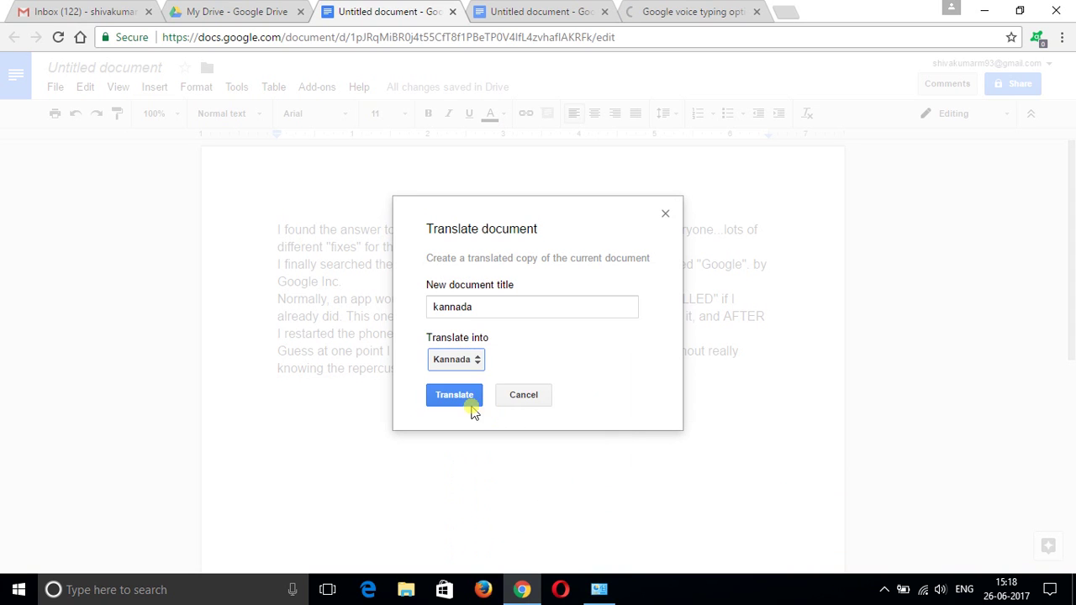
click(475, 397)
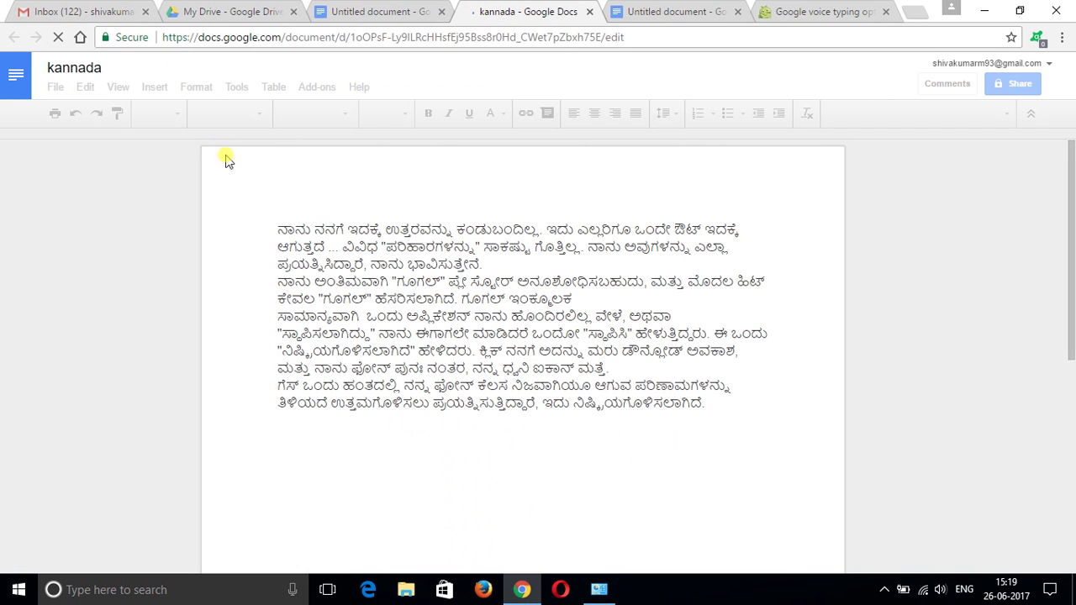
click(116, 67)
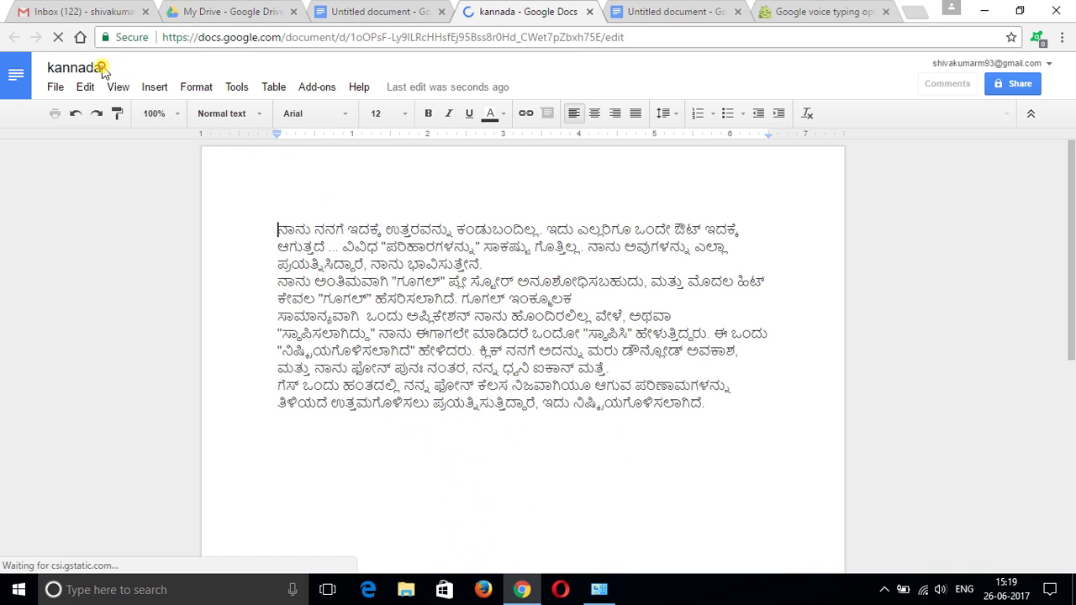
click(104, 69)
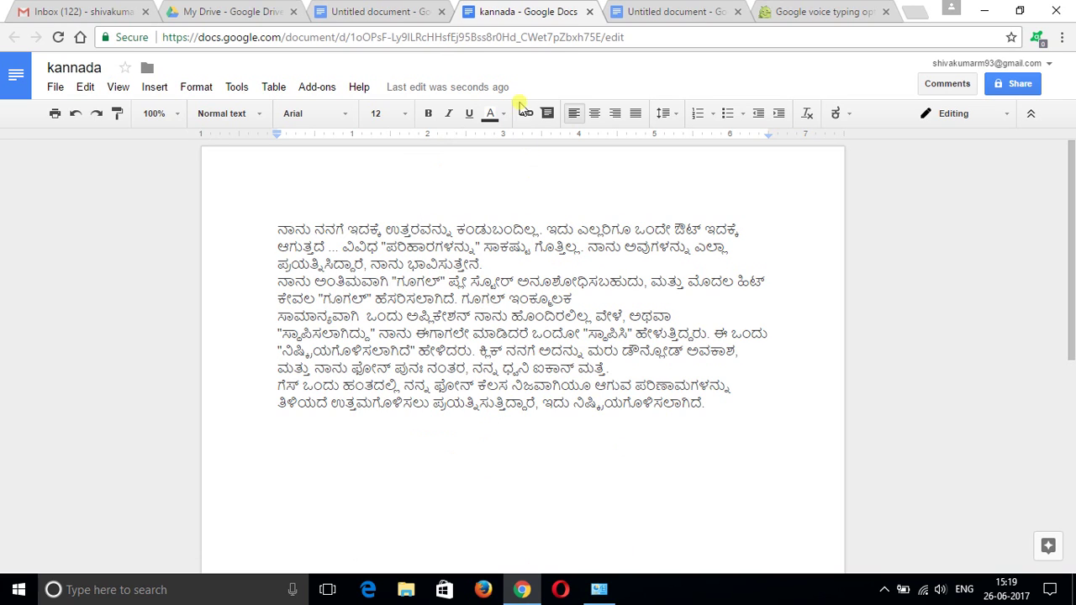
click(420, 334)
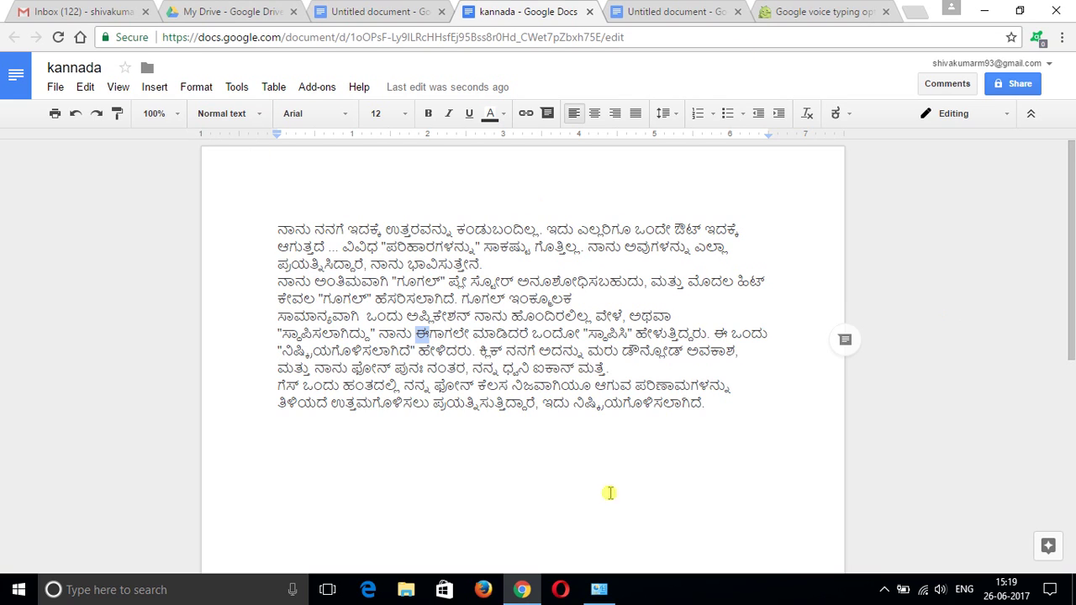
click(484, 299)
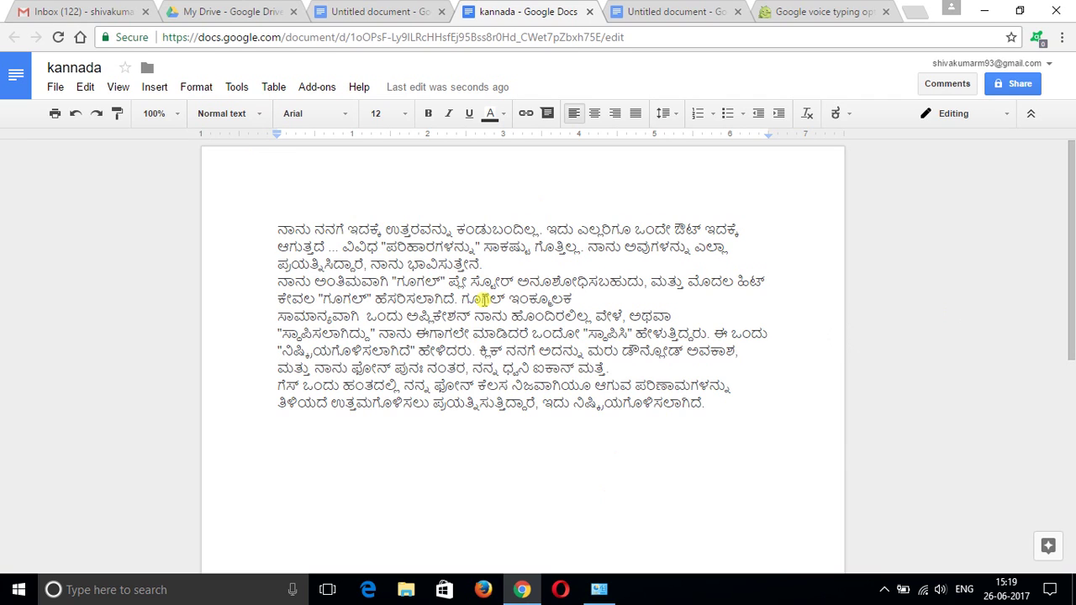
Translate the kannada copy, keeping the title 'Translated copy of kannada', and pick Hindi as target language.
click(238, 86)
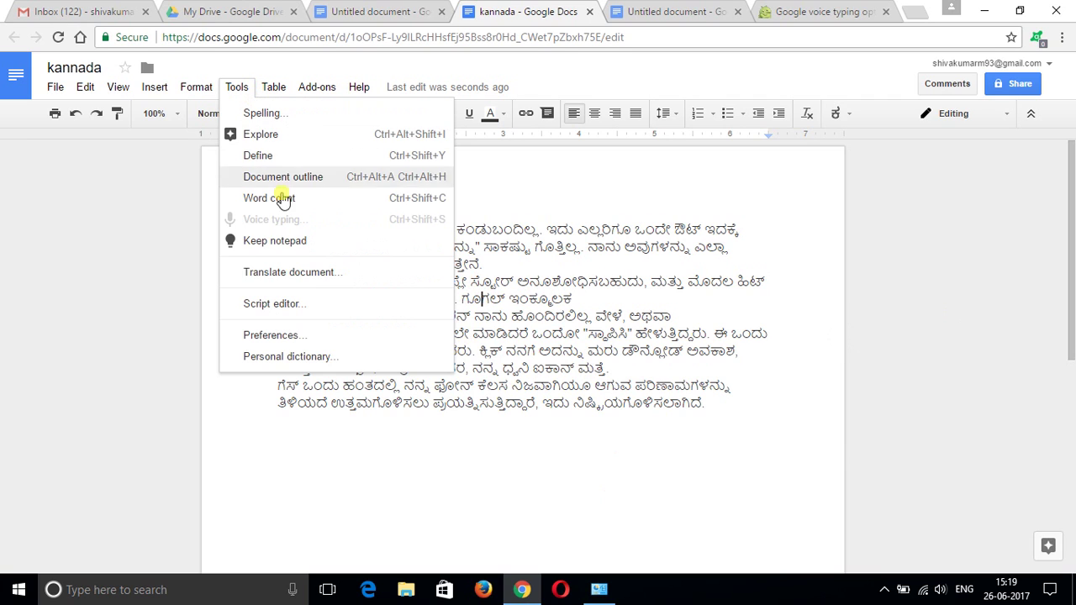
click(303, 279)
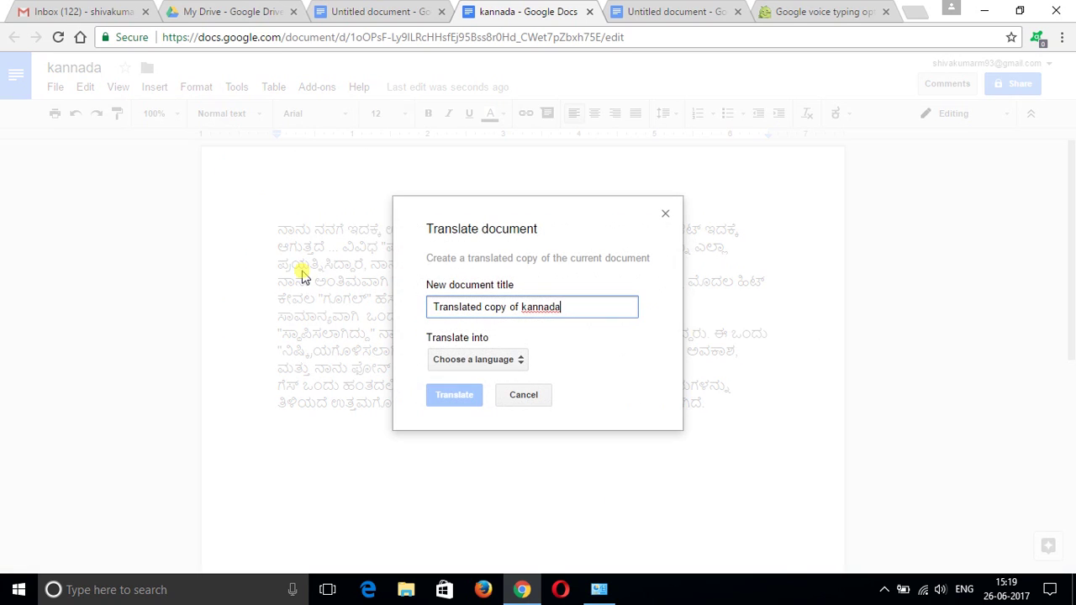
drag(605, 309, 427, 306)
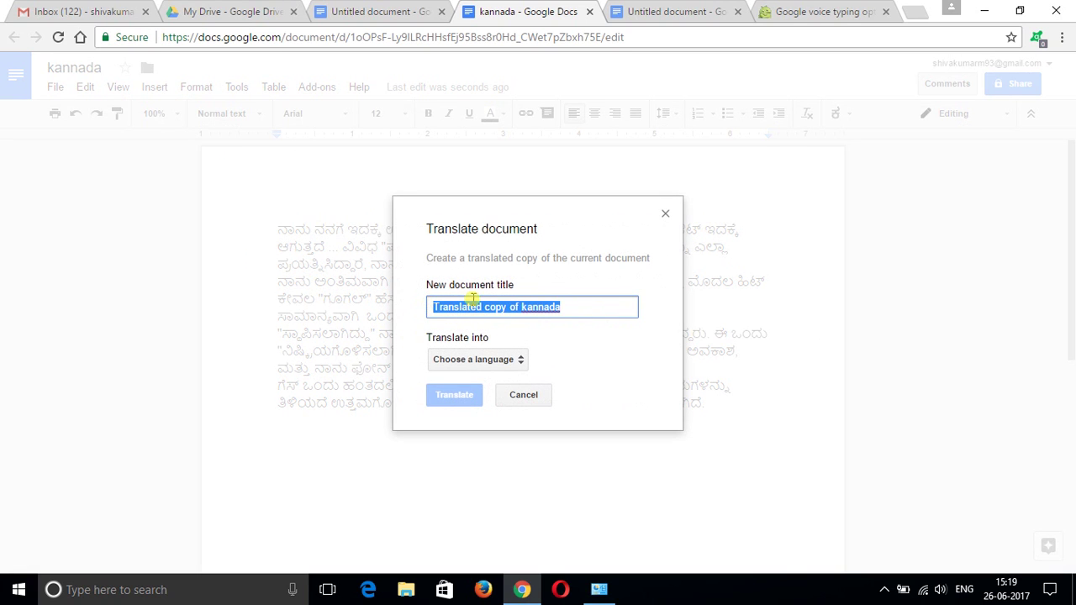
click(504, 359)
click(502, 362)
click(471, 360)
scroll(509, 437, down, 15)
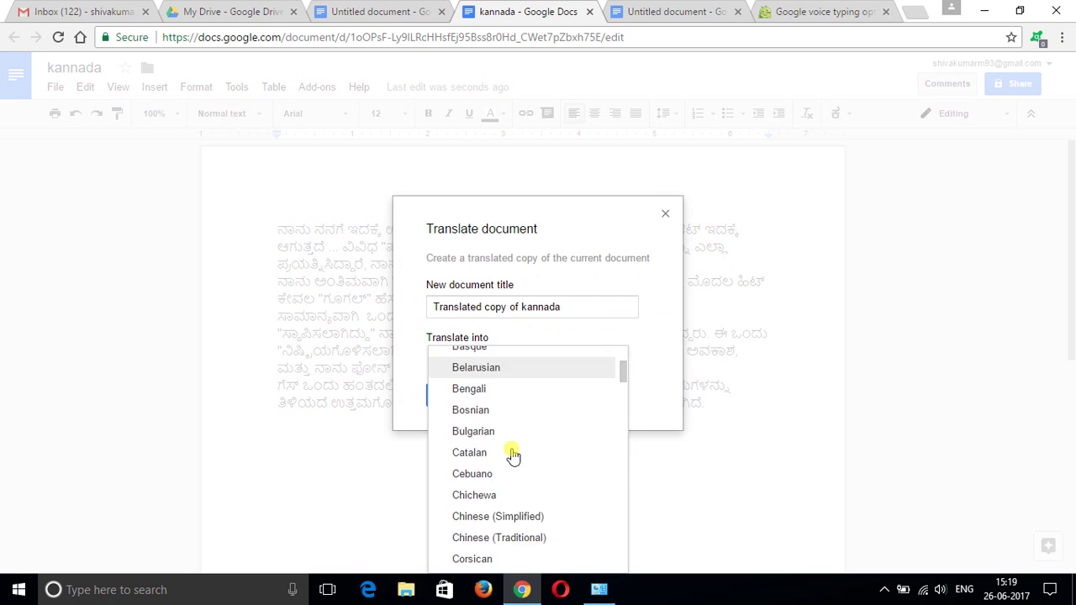
scroll(509, 431, down, 2)
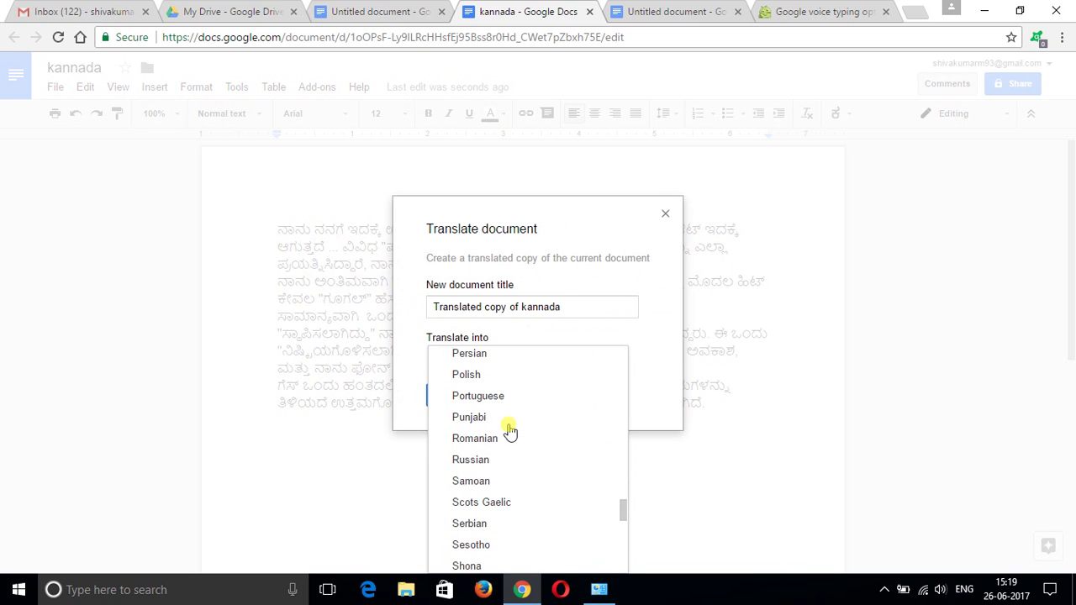
scroll(507, 428, down, 1)
scroll(509, 426, up, 5)
scroll(509, 427, up, 5)
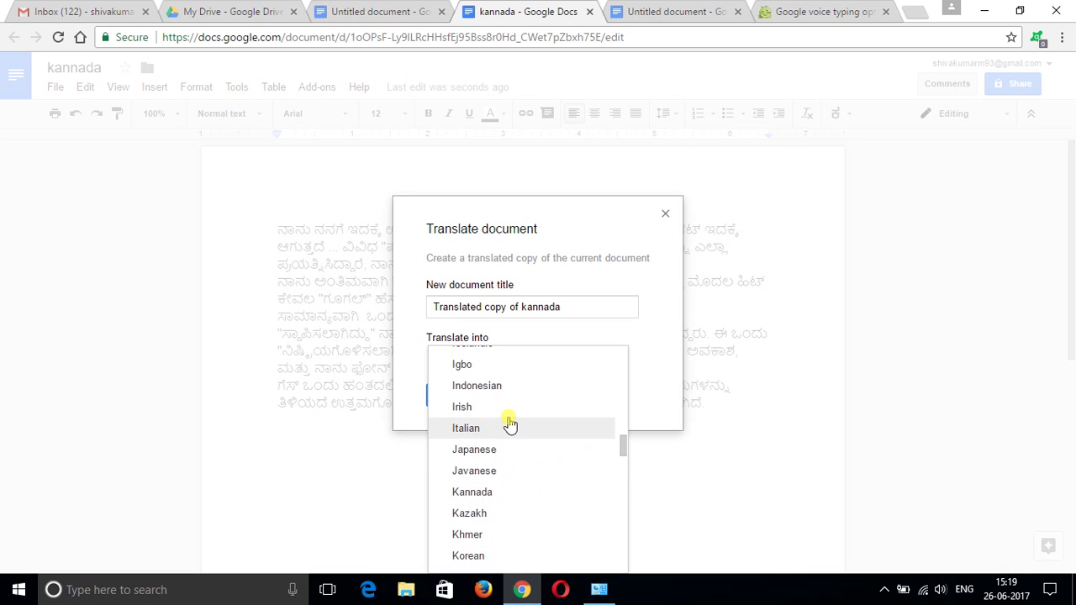
scroll(510, 423, up, 2)
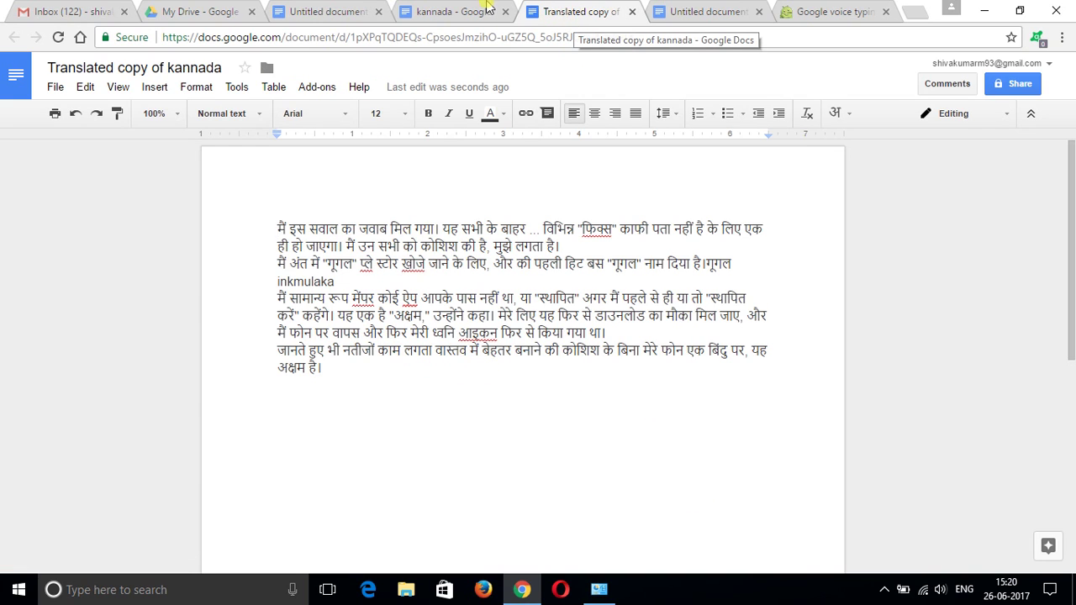
click(488, 8)
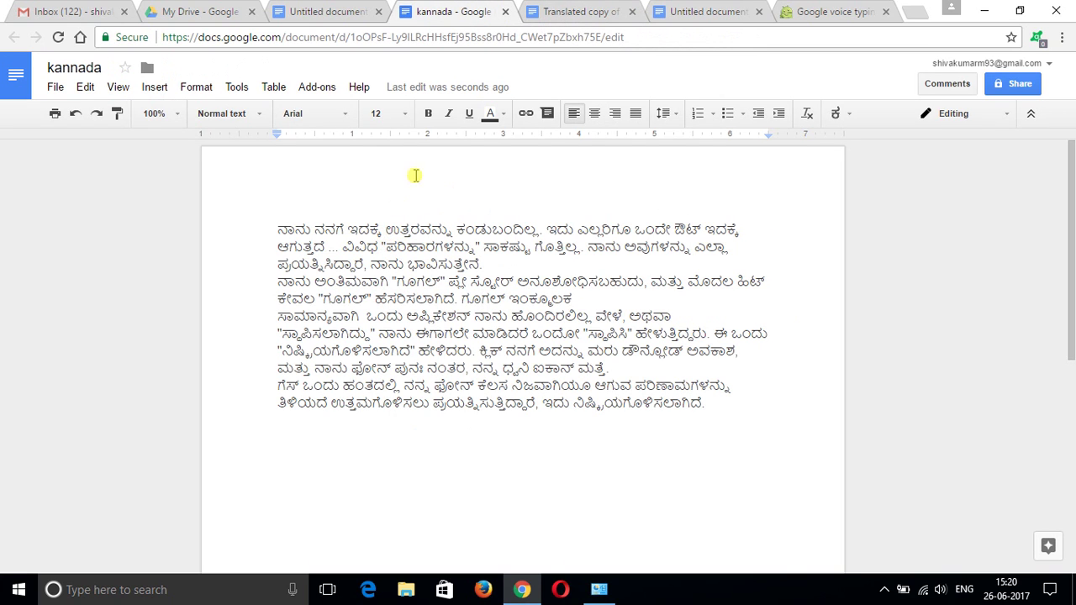
click(557, 12)
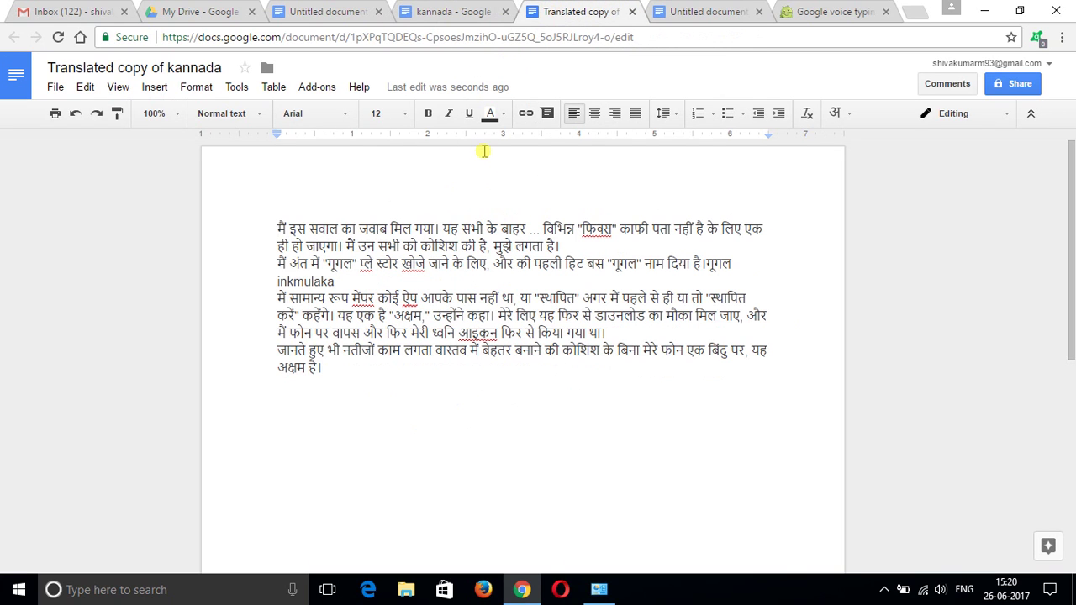
click(342, 14)
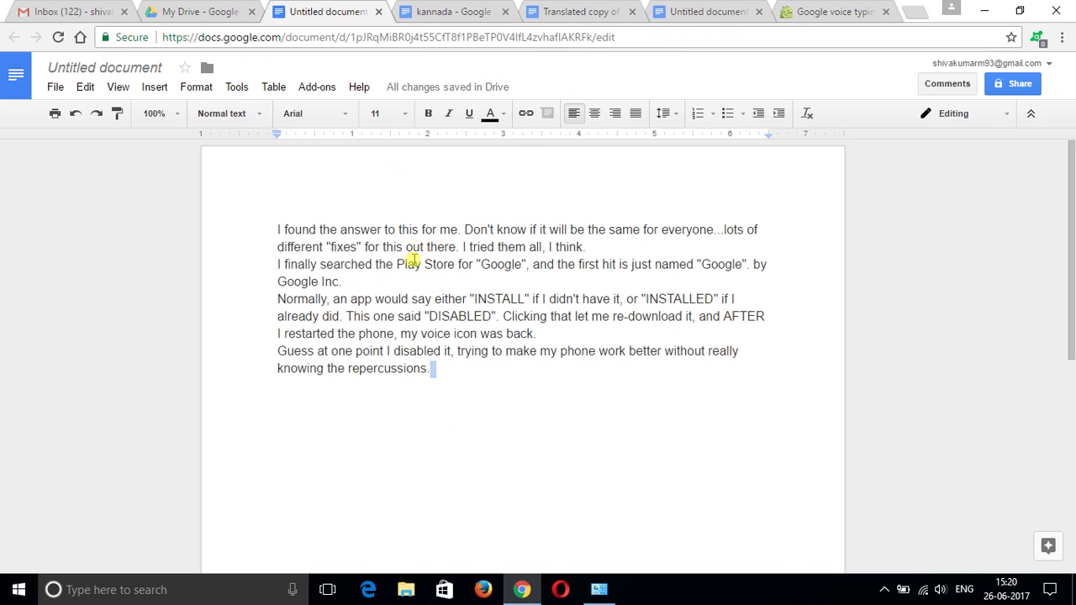
click(612, 9)
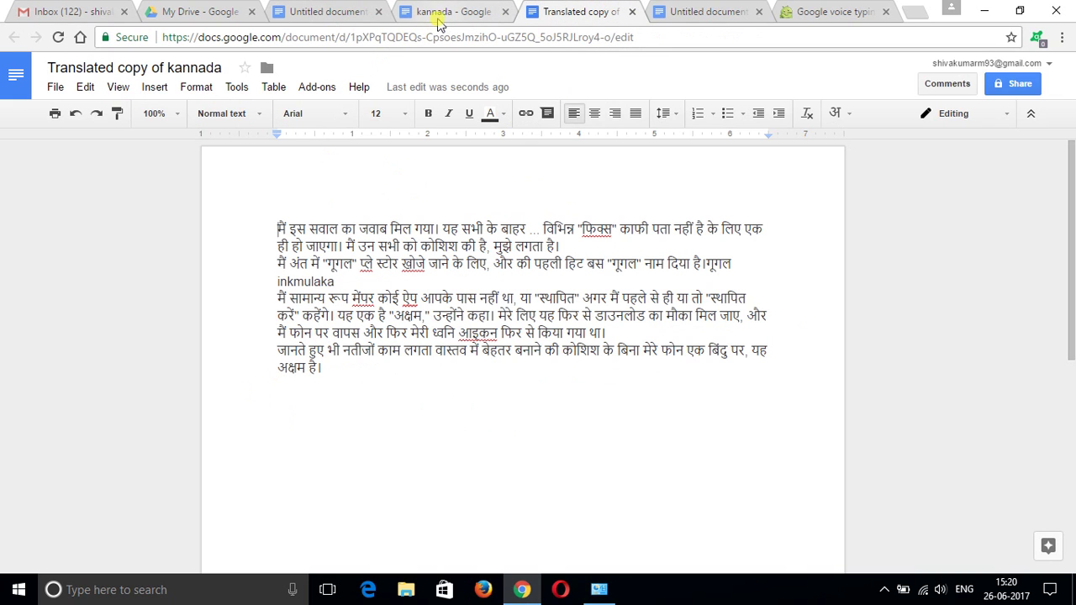
click(458, 8)
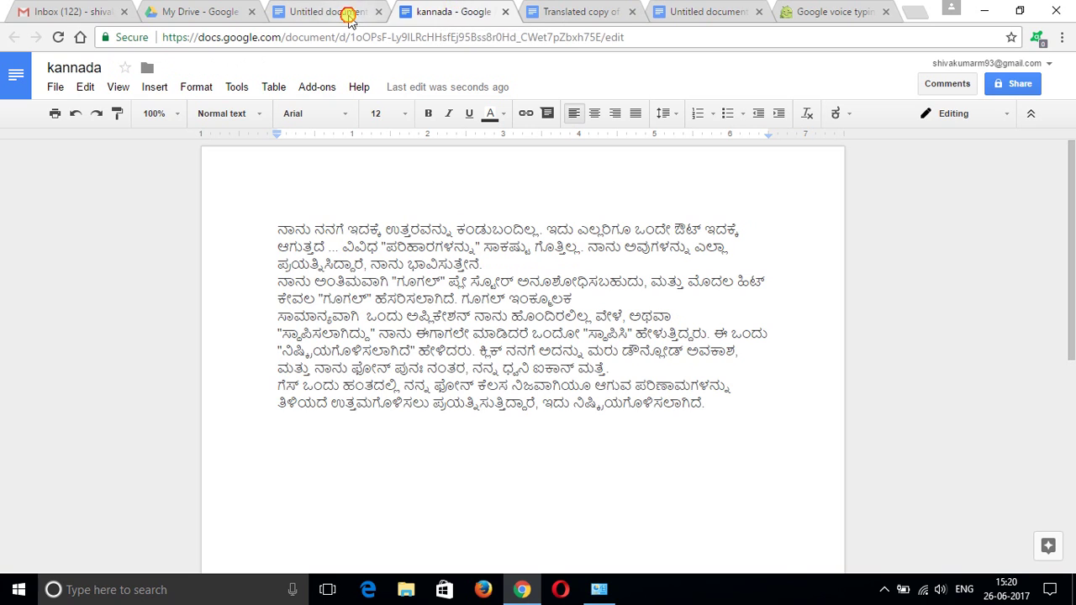
click(346, 14)
click(477, 15)
click(570, 9)
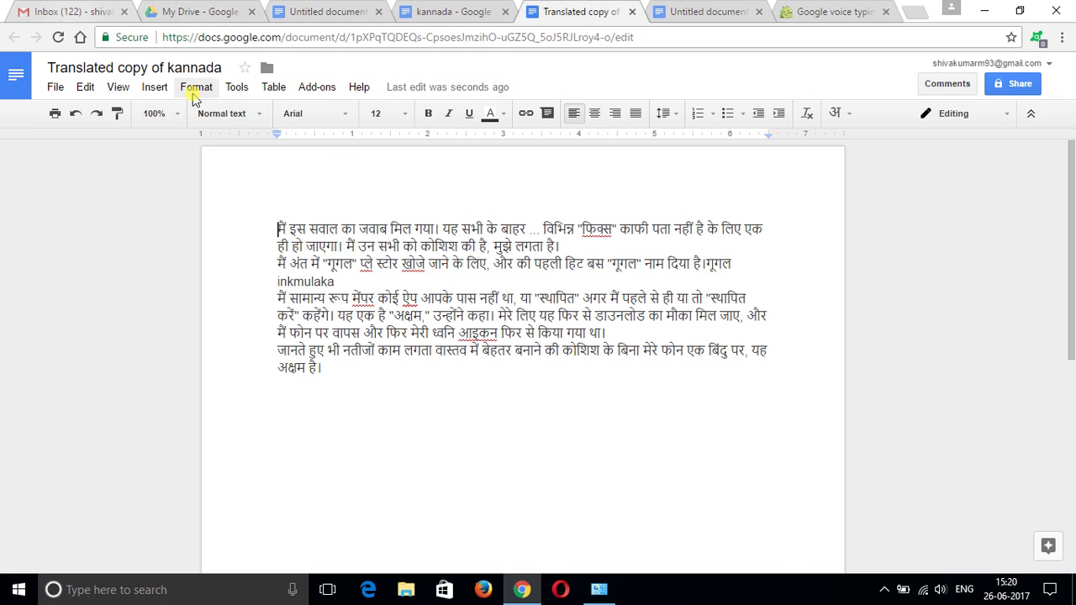
From the My Drive tab, create a new blank Google Sheets spreadsheet.
click(190, 11)
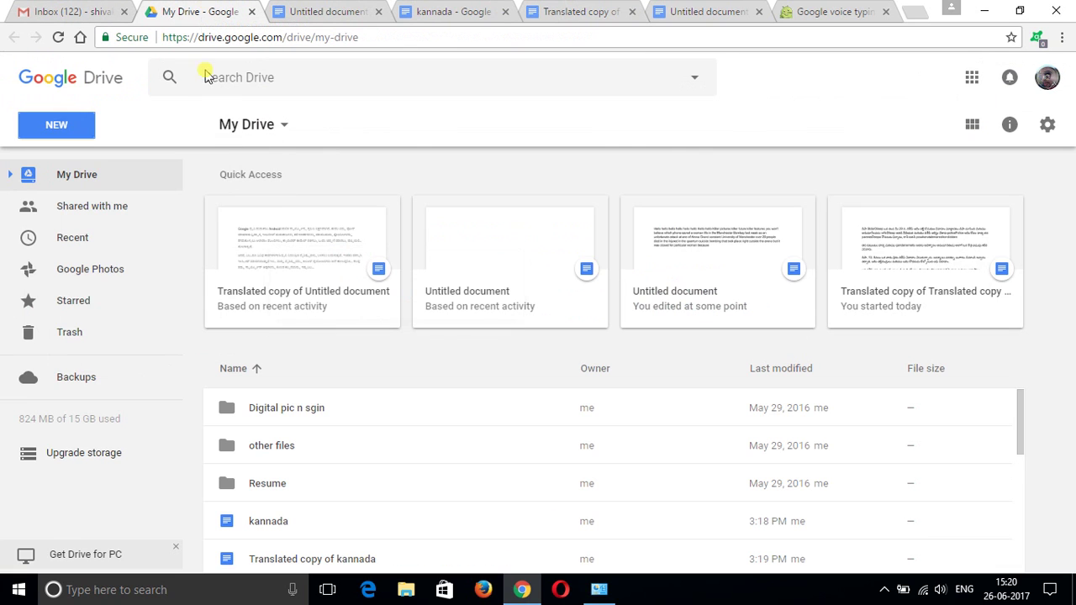
click(76, 132)
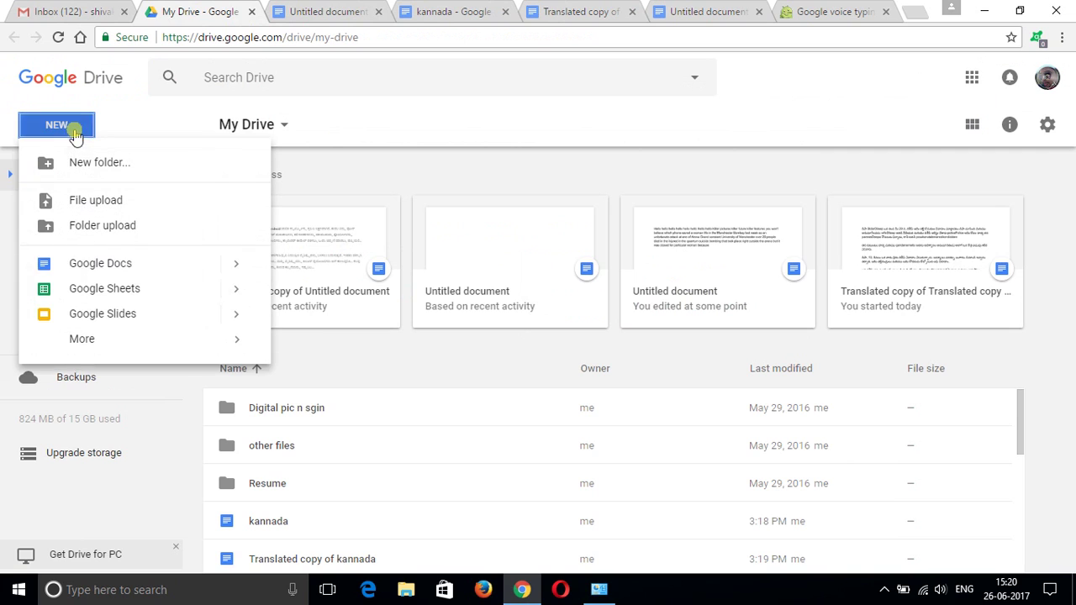
click(147, 291)
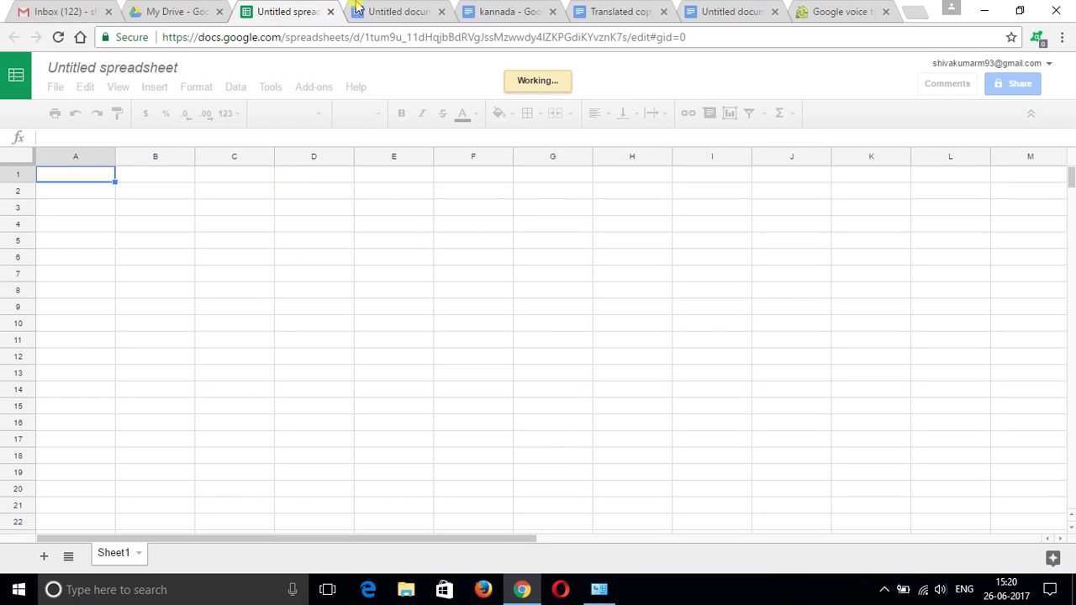
Close the spreadsheet tab and show the NEW menu's creation choices in Drive.
click(331, 11)
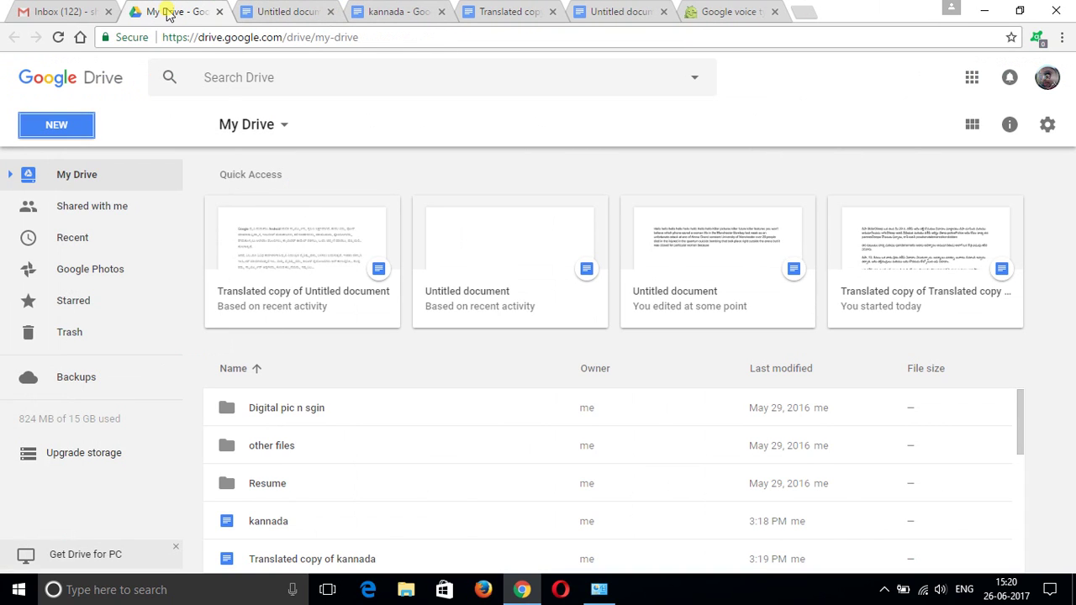
click(49, 135)
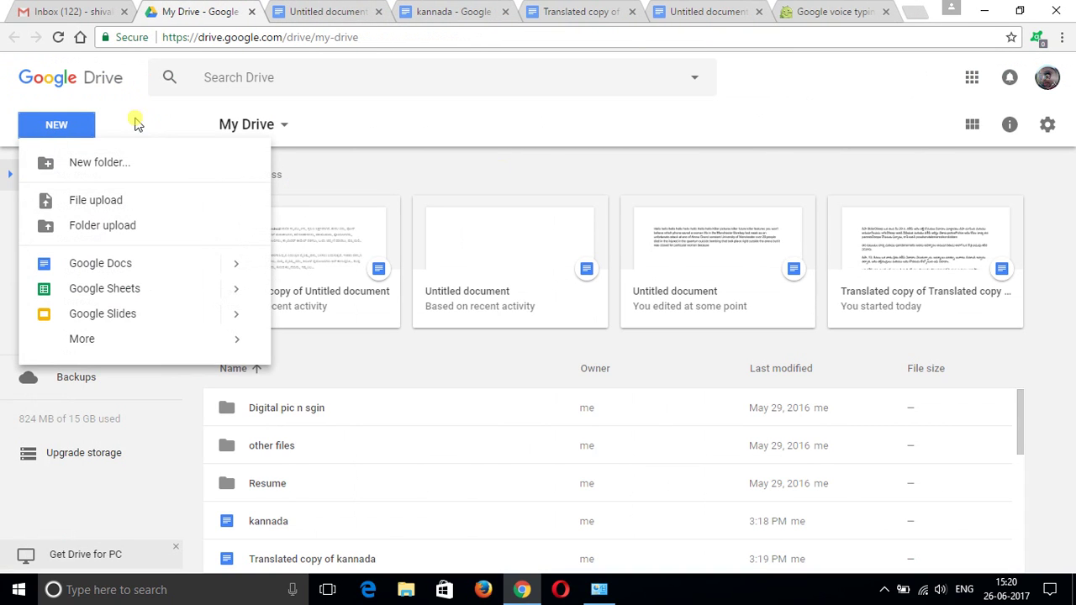
click(540, 123)
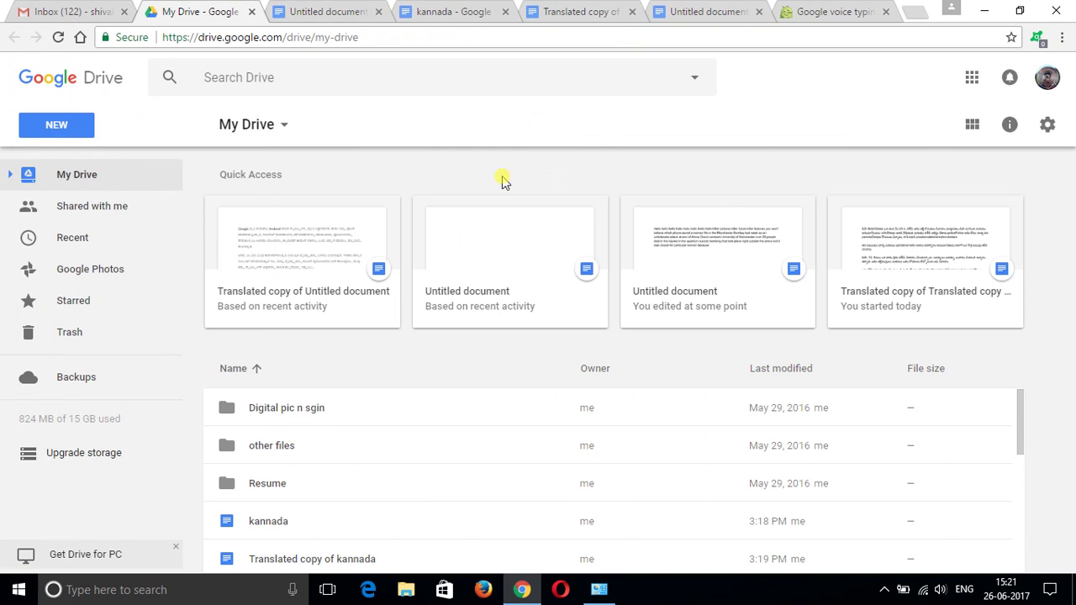
click(58, 127)
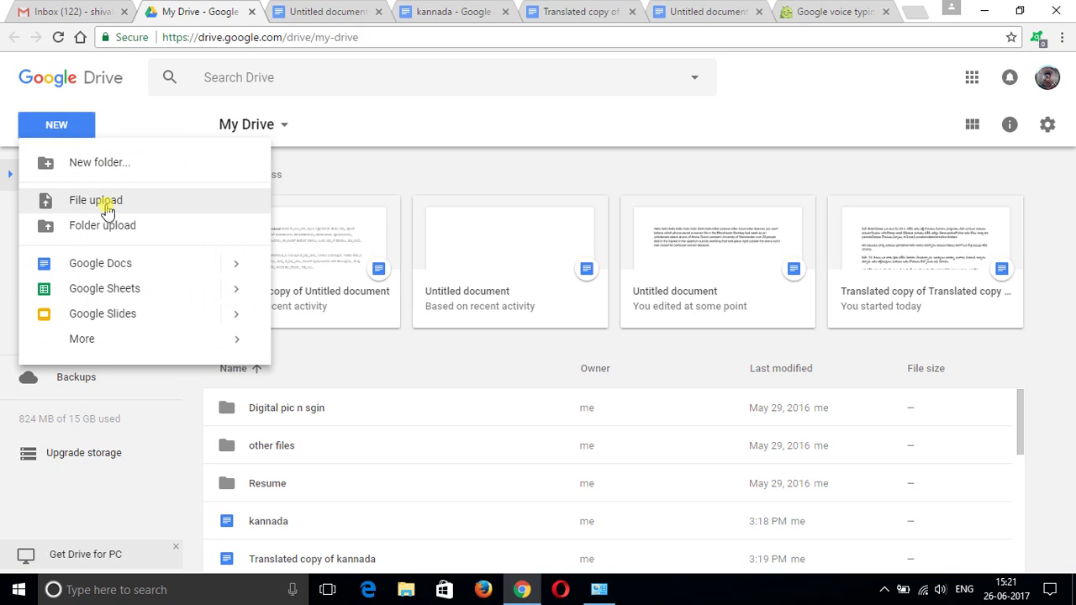
click(674, 164)
scroll(413, 401, down, 4)
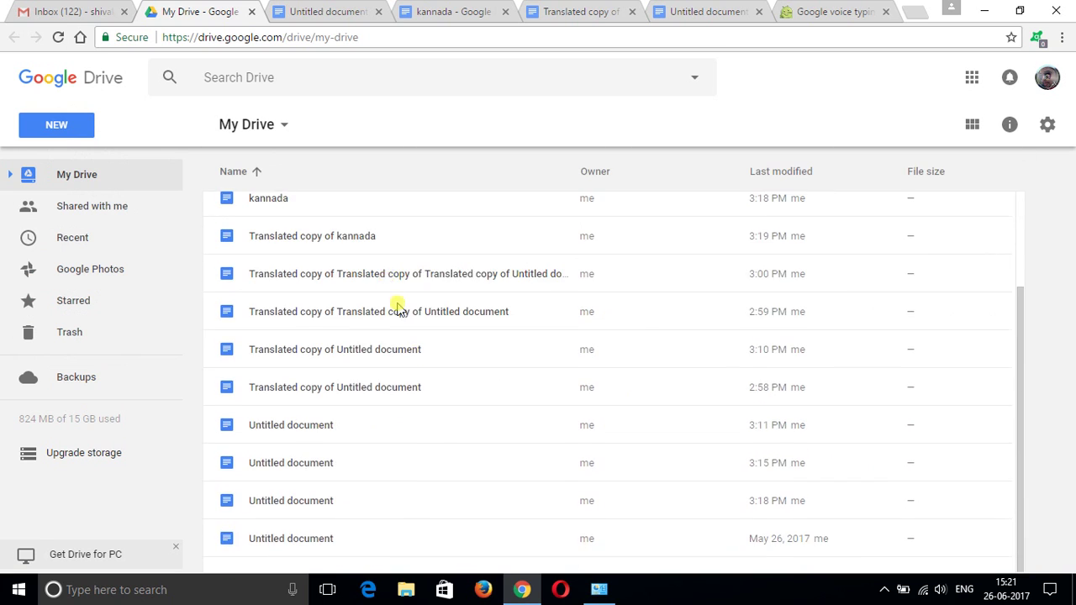
scroll(385, 280, up, 4)
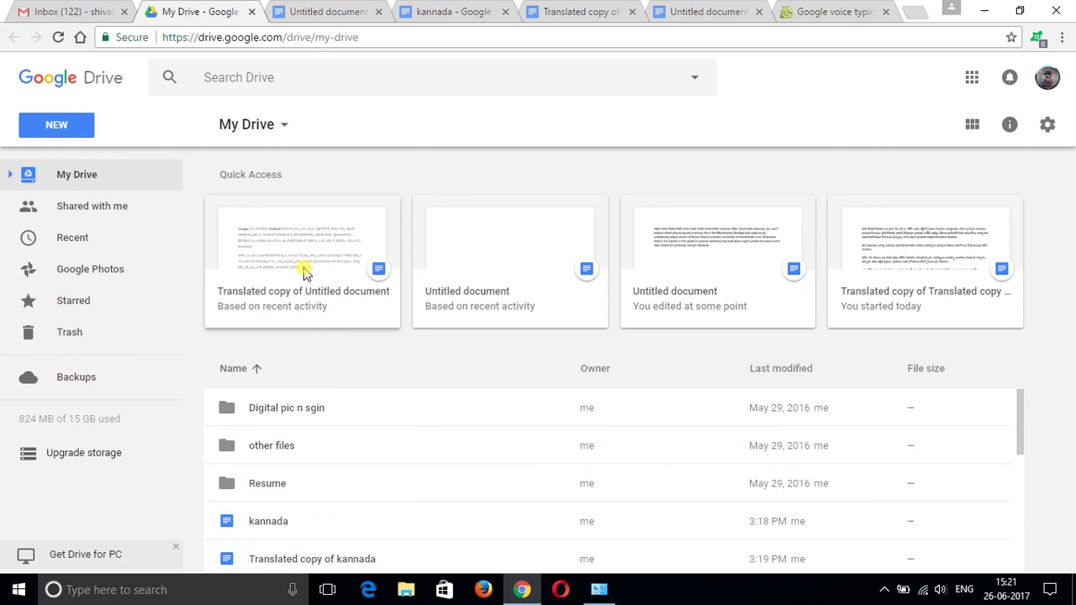
Show the Open with choices for Translated copy of Untitled document and the Untitled document.
click(304, 271)
right_click(307, 269)
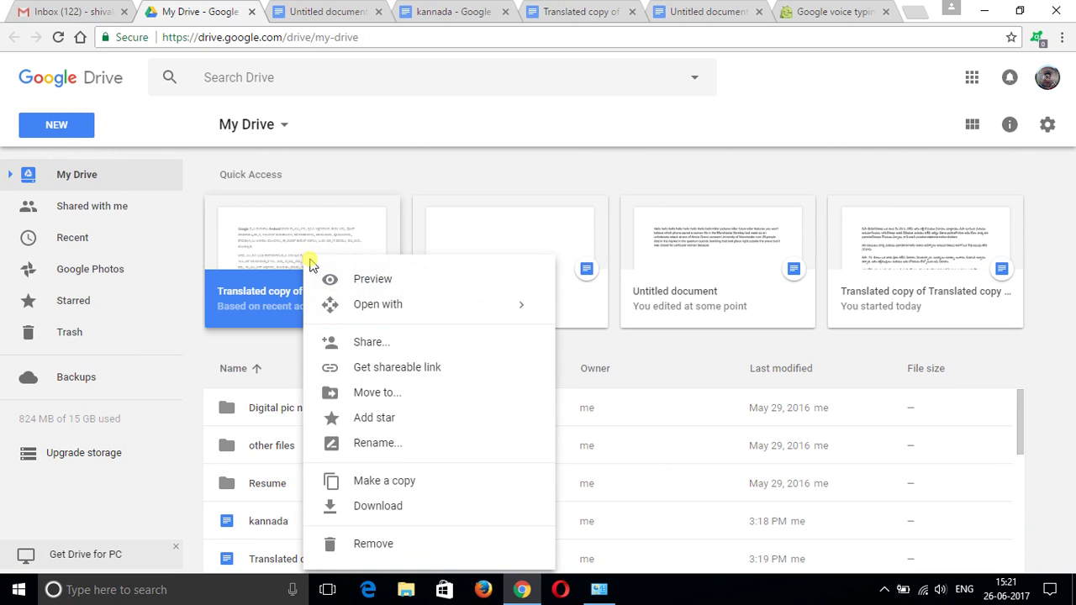
mouse_move(354, 312)
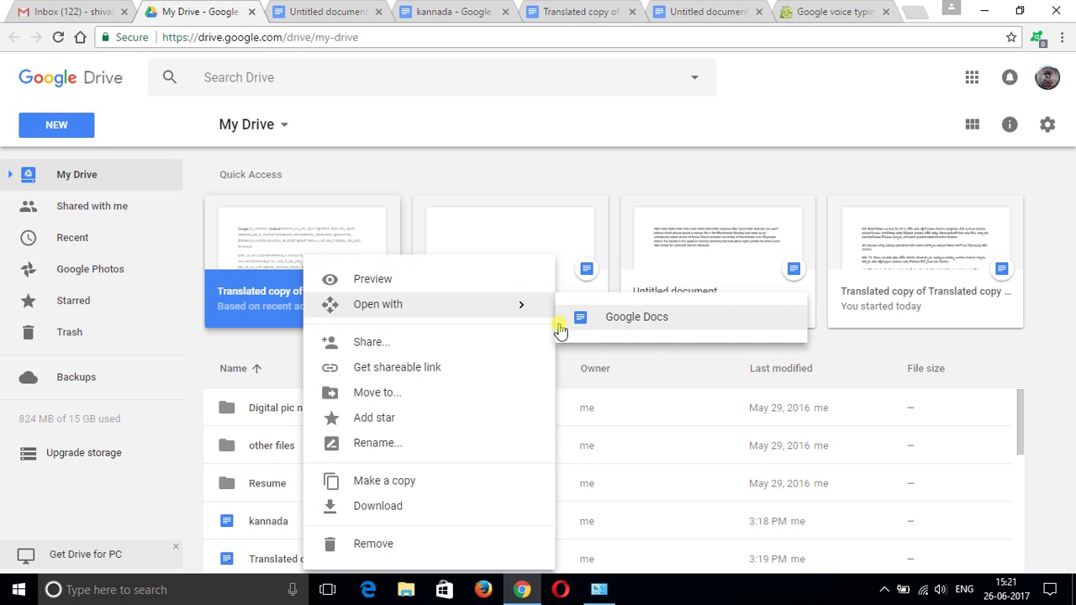
right_click(478, 238)
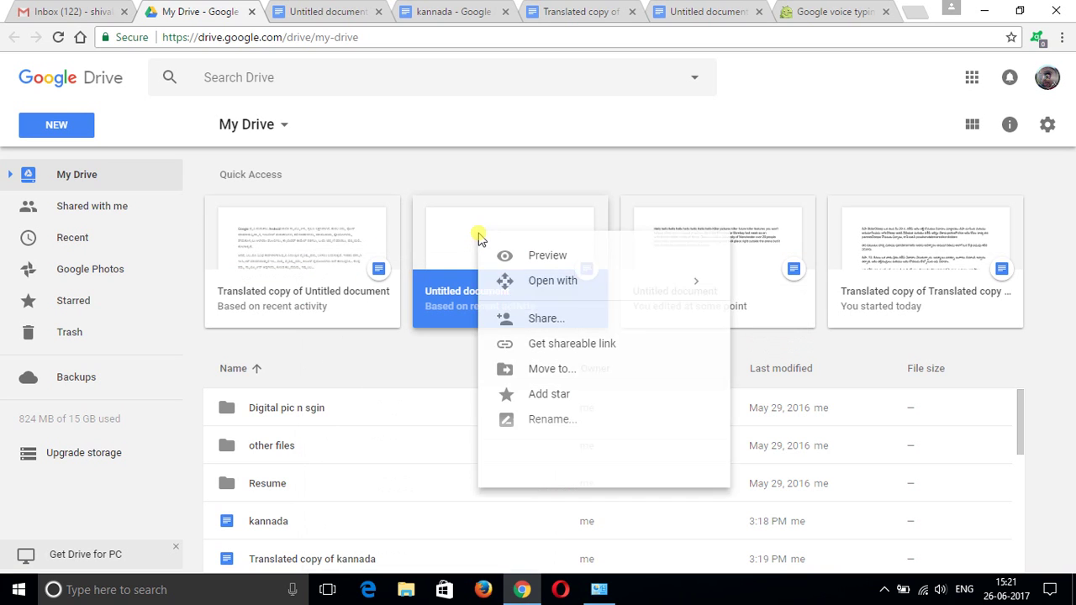
mouse_move(711, 284)
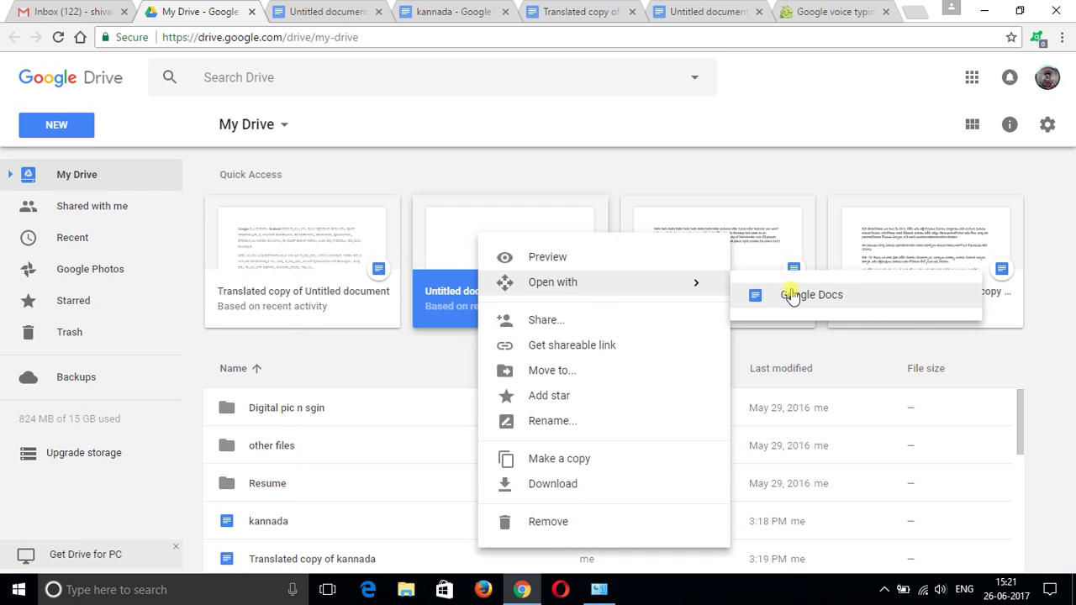